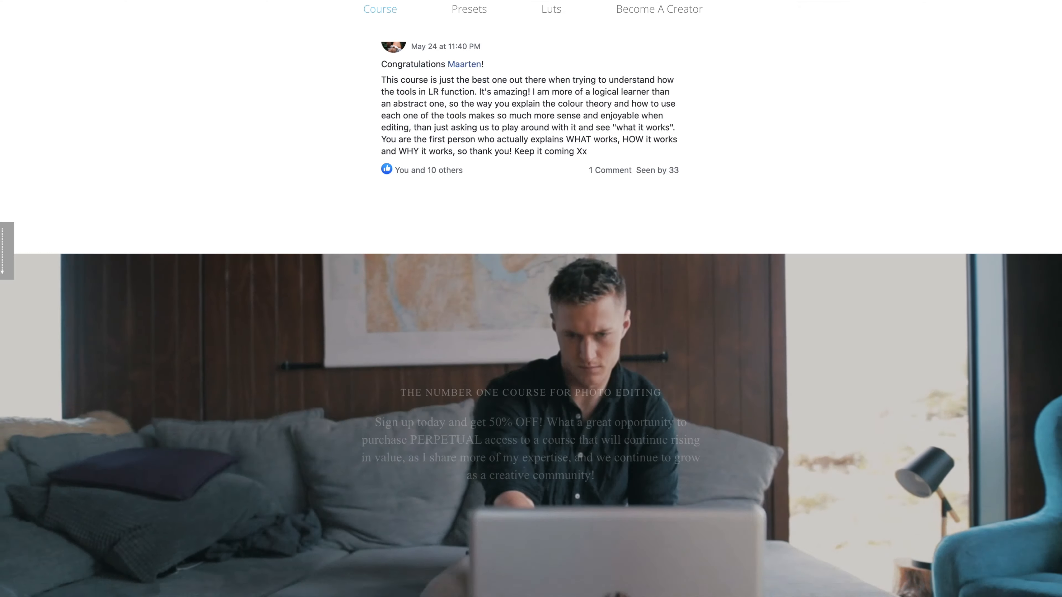
# Look through the photo editing course page down to its Guest Editor Section
pyautogui.scroll(-10, 531, 299)
pyautogui.scroll(-20, 531, 298)
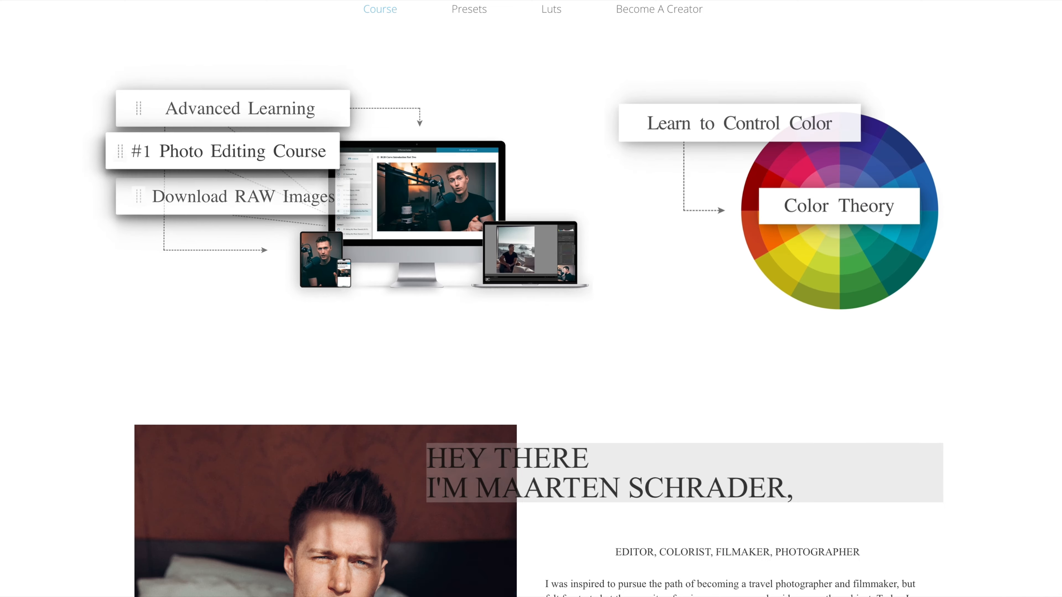
pyautogui.scroll(-20, 531, 299)
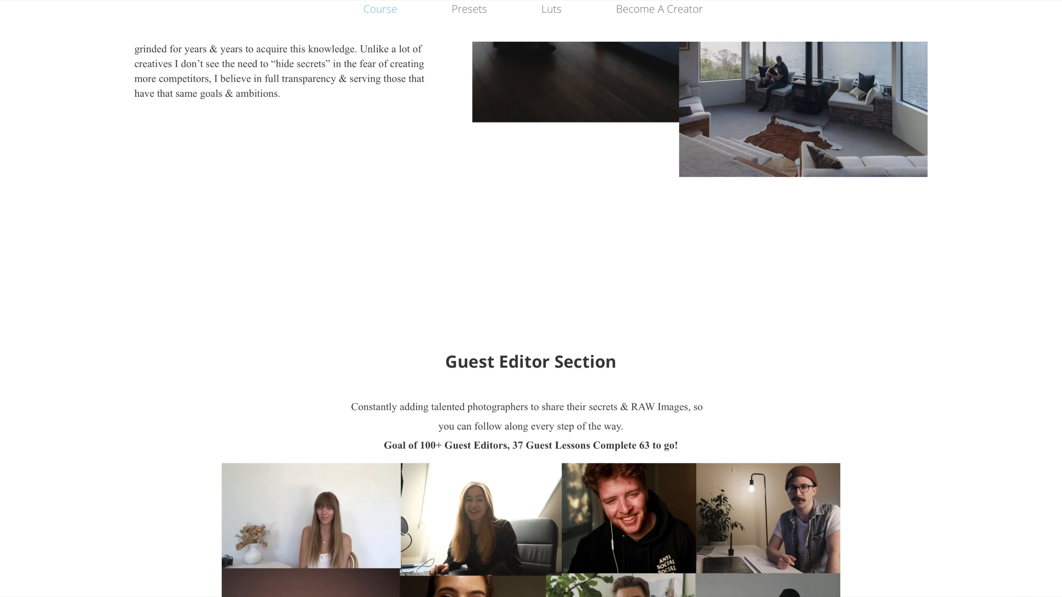
pyautogui.scroll(-15, 531, 299)
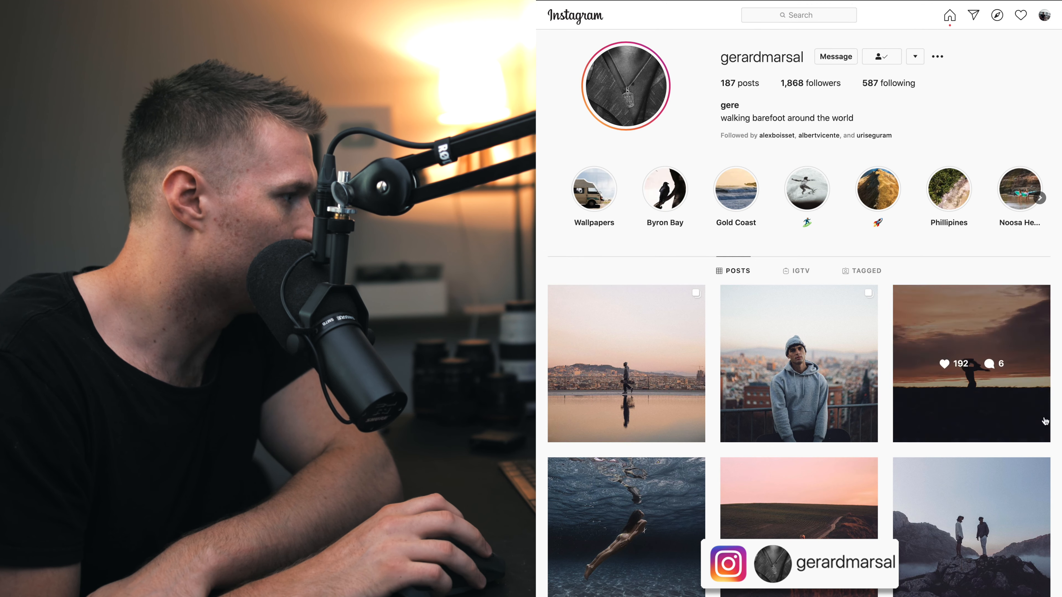
# Examine individual posts on the photographer's Instagram profile, including the foggy horse, motorbike, drone and coffee-pouring photos
pyautogui.click(970, 529)
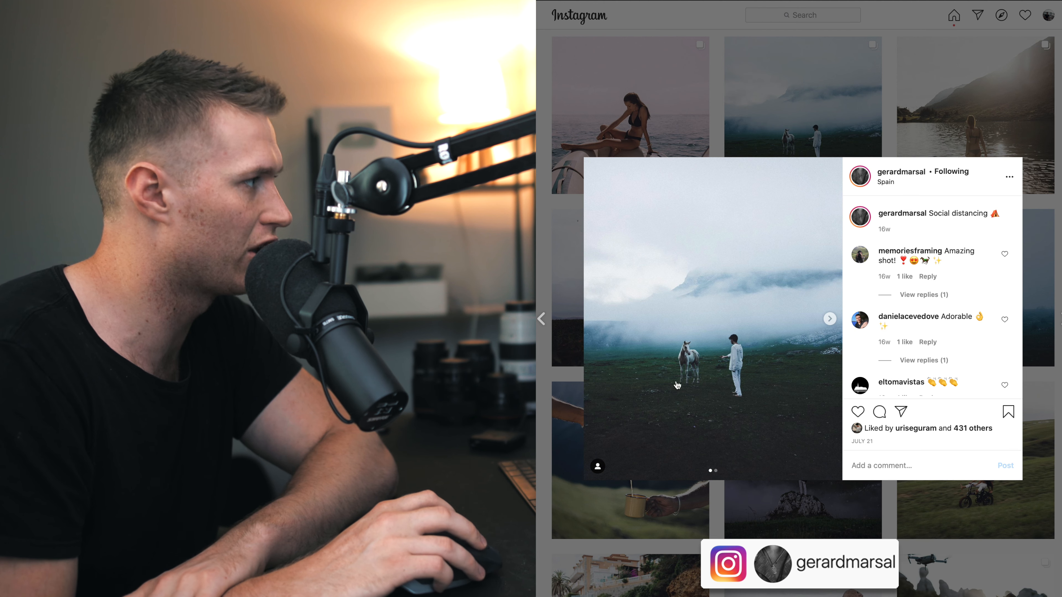
pyautogui.press('Escape')
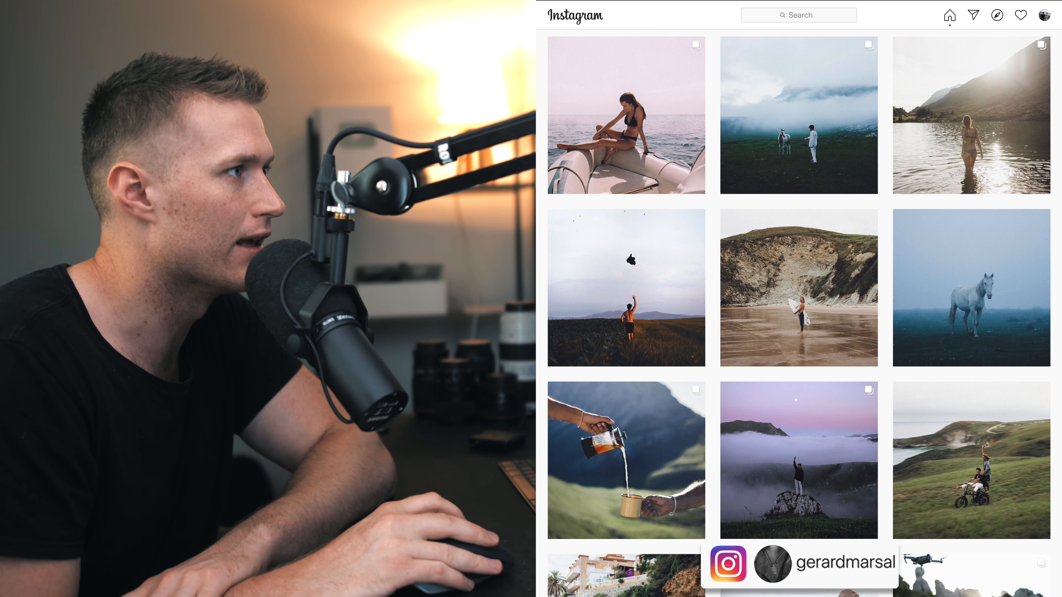
pyautogui.scroll(-3, 970, 314)
pyautogui.click(970, 314)
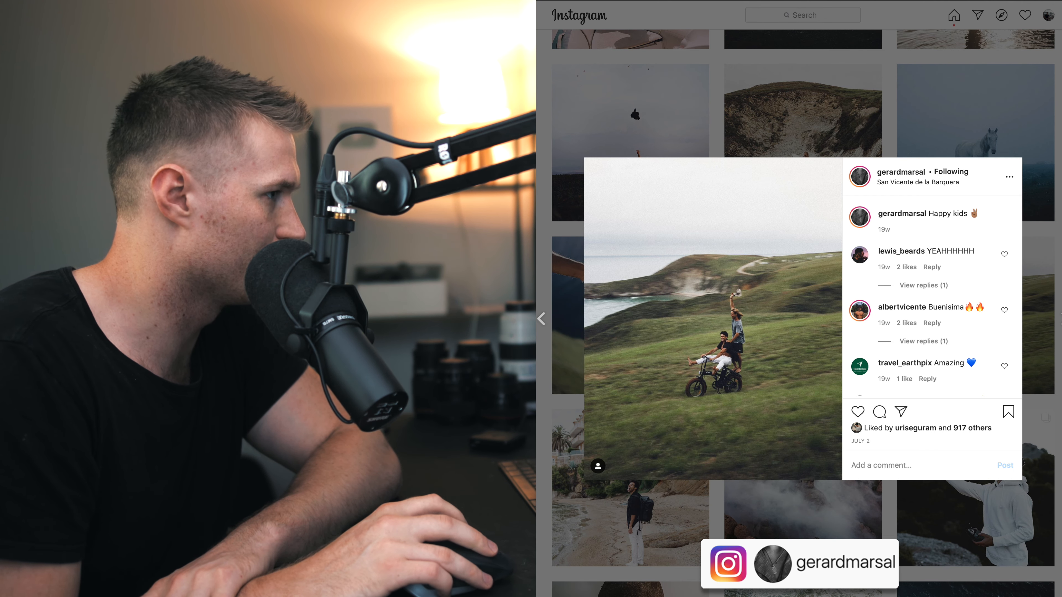
pyautogui.press('Escape')
pyautogui.click(975, 487)
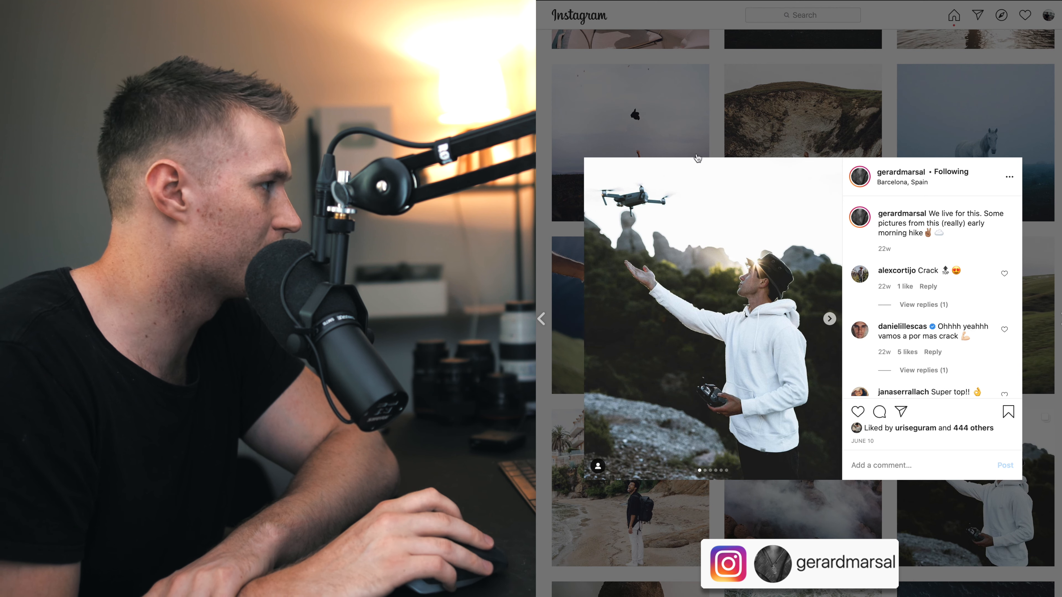
pyautogui.press('Escape')
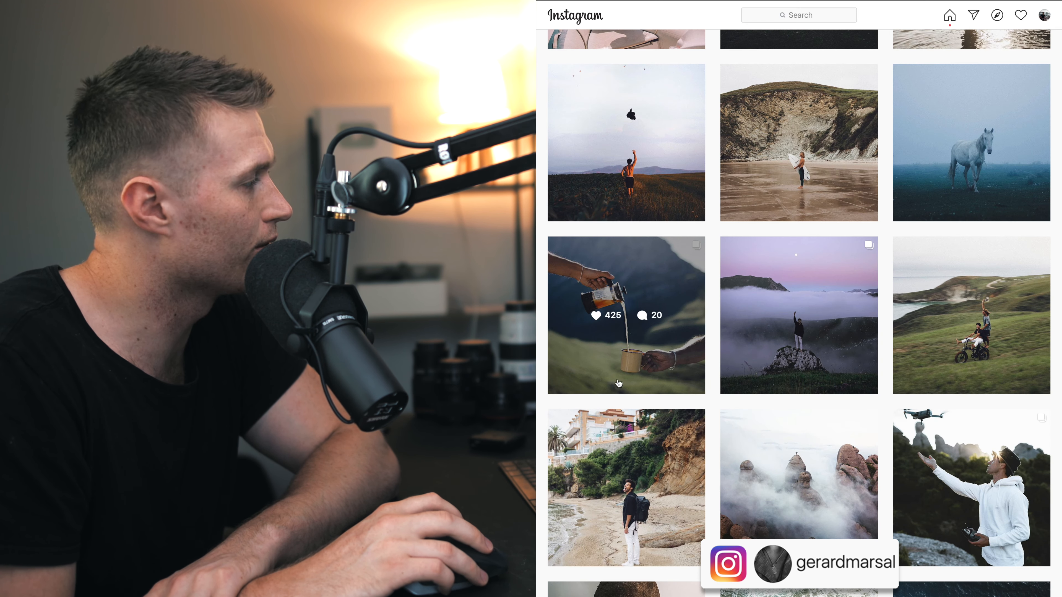
pyautogui.click(641, 367)
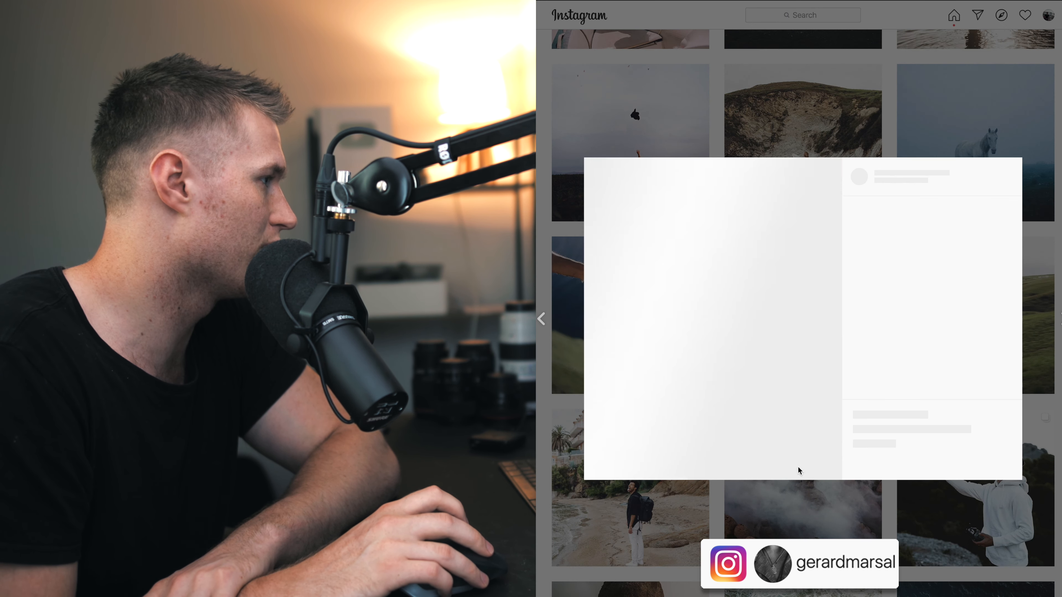
pyautogui.press('Escape')
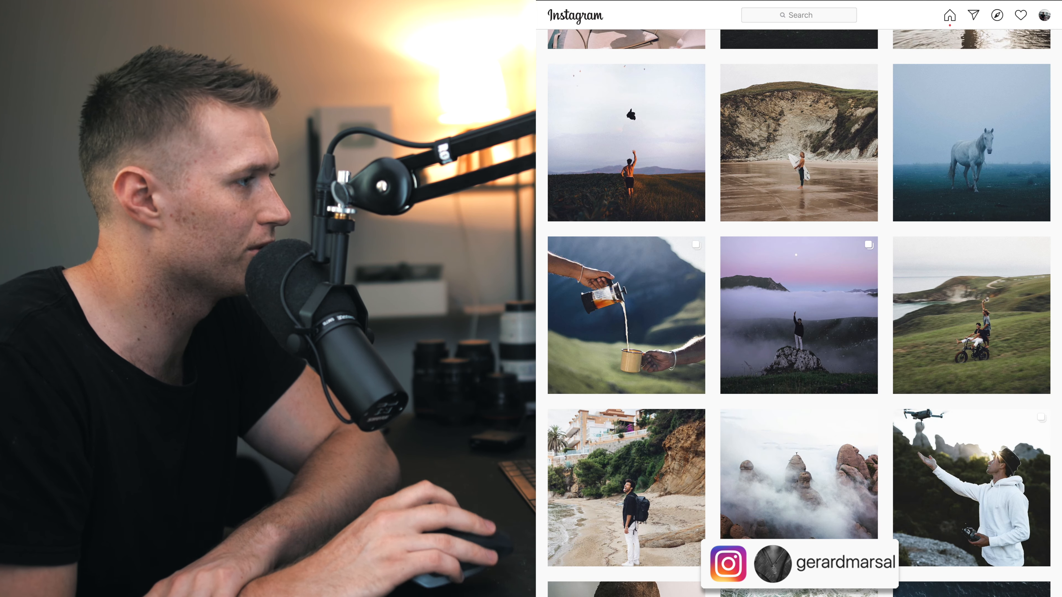
# Scan the profile's photo grid for the recurring colours and tones of its editing style
pyautogui.scroll(10, 800, 313)
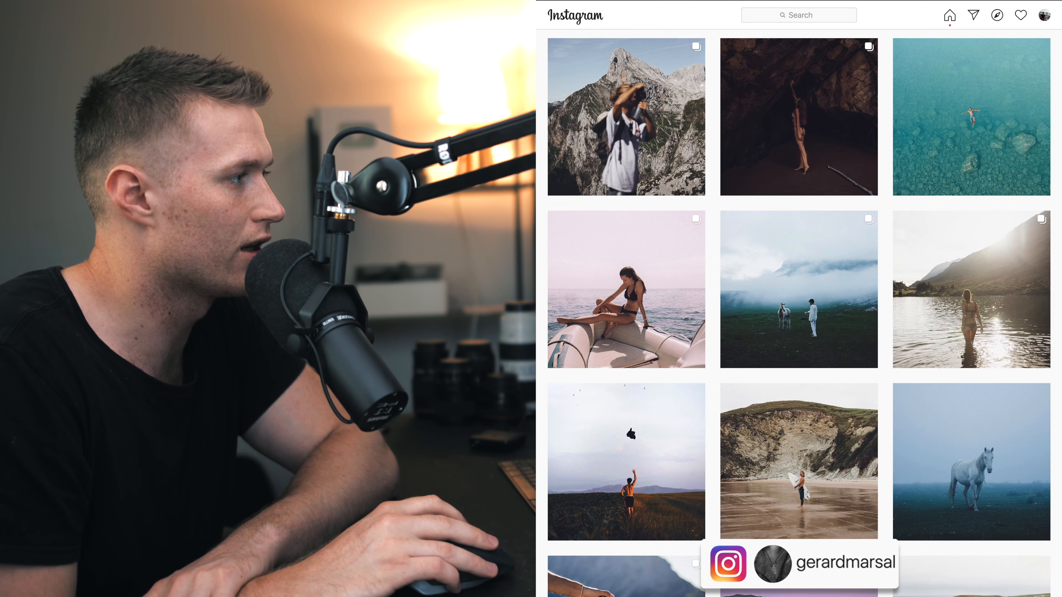
pyautogui.scroll(-5, 799, 313)
pyautogui.scroll(5, 799, 312)
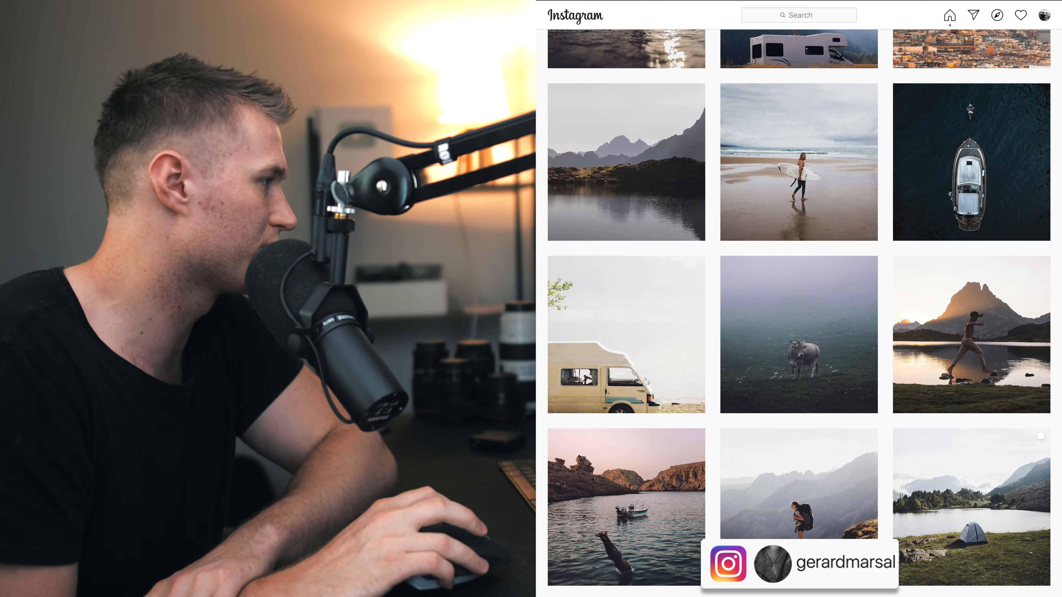
pyautogui.scroll(-7, 799, 313)
pyautogui.scroll(5, 799, 313)
pyautogui.scroll(15, 800, 313)
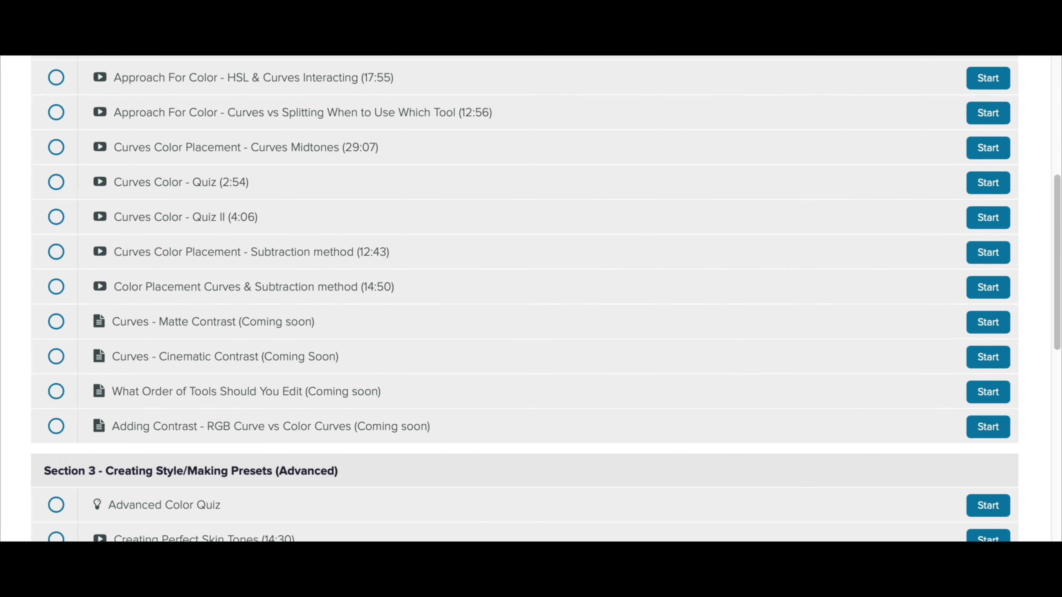
# Review the course's lesson list from the Curves lessons into Section 3 - Creating Style/Making Presets (Advanced)
pyautogui.scroll(-10, 531, 299)
pyautogui.scroll(-10, 531, 298)
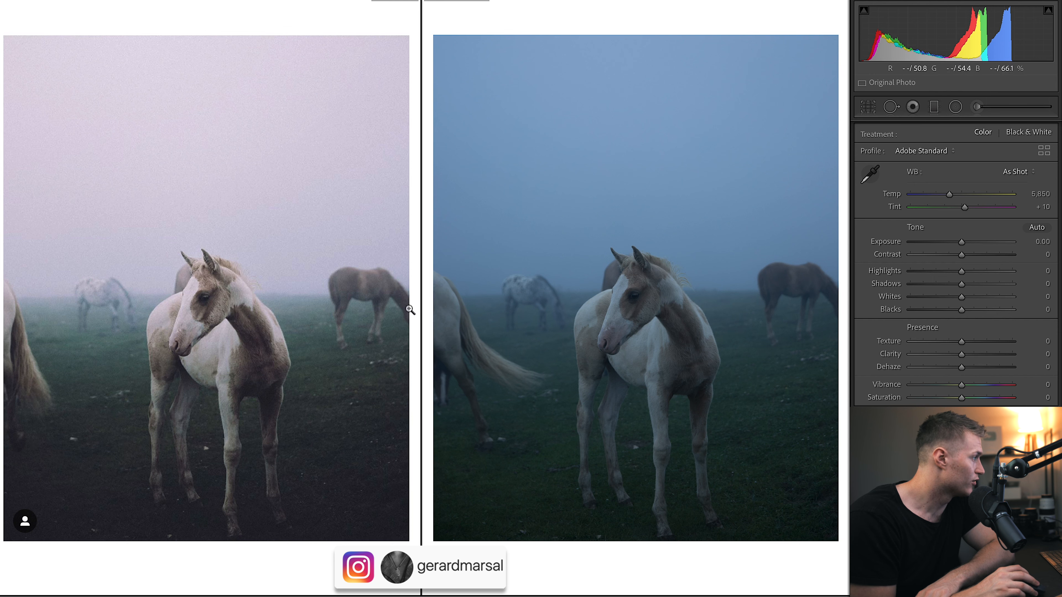
# Set the horse photo's white balance to Temp 7,000 and Tint +25, using the pinkish reference photo as a guide
pyautogui.click(247, 375)
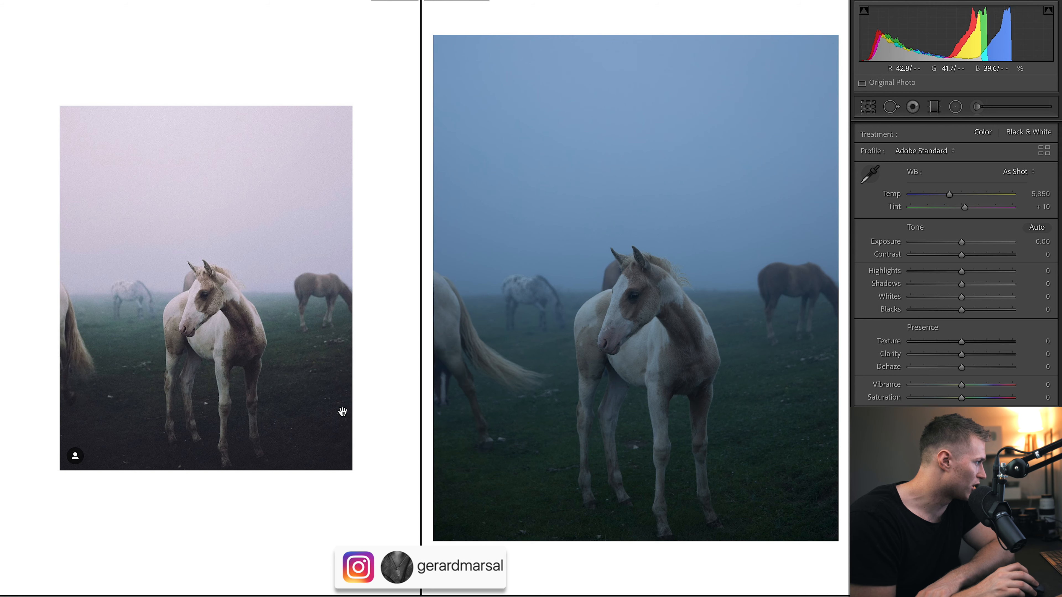
pyautogui.click(219, 284)
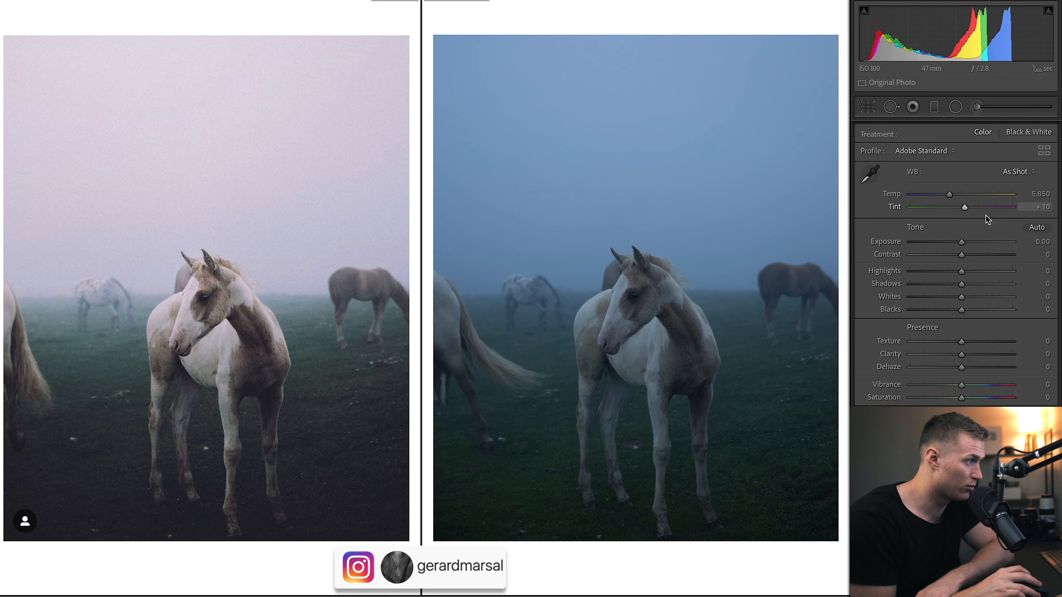
pyautogui.click(1040, 194)
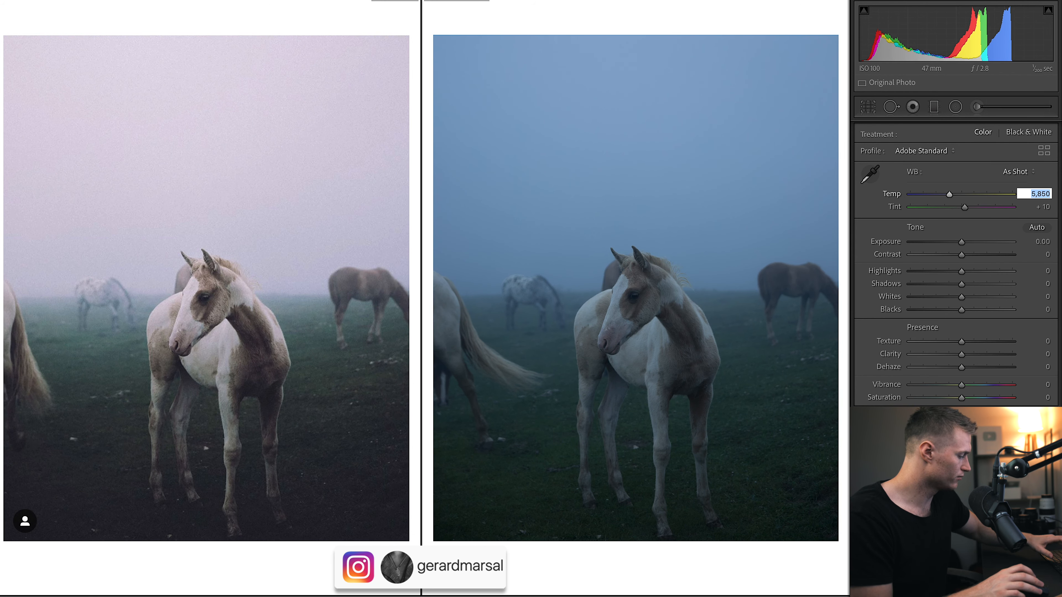
pyautogui.write('7000')
pyautogui.press('Return')
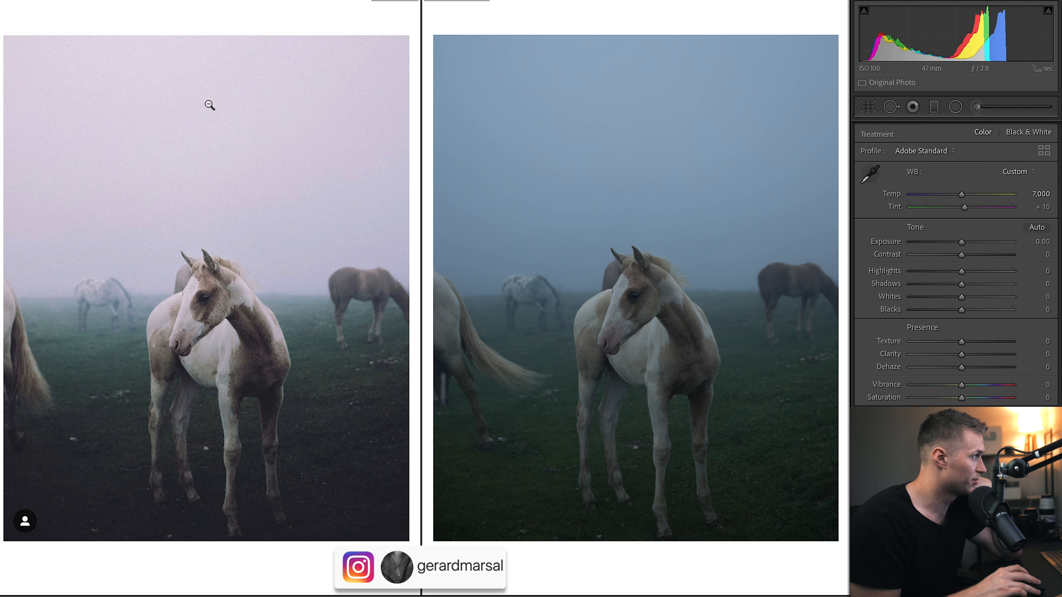
pyautogui.moveTo(964, 208); pyautogui.dragTo(978, 208)
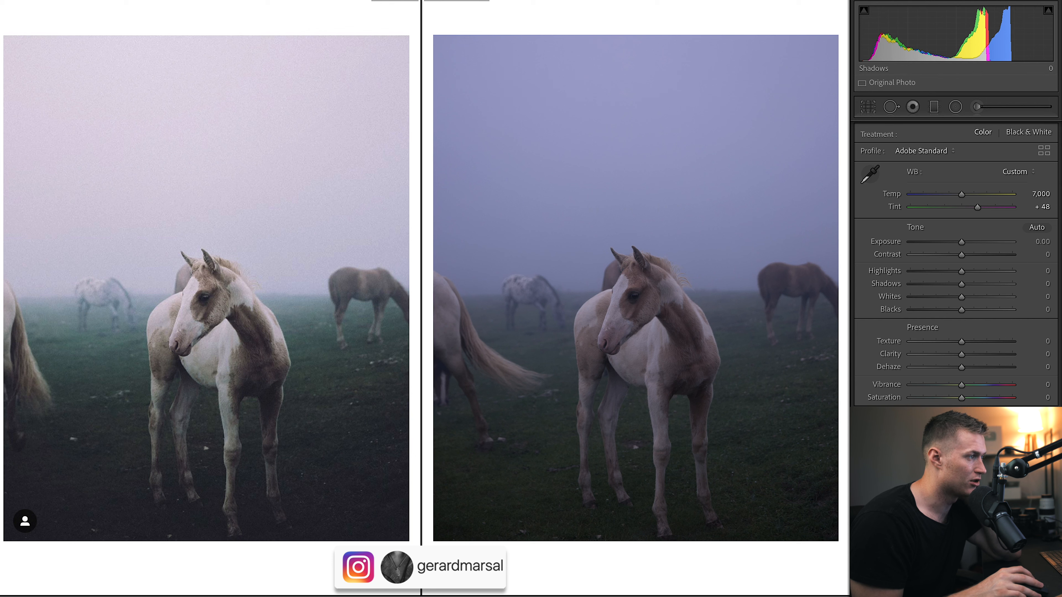
pyautogui.moveTo(977, 206); pyautogui.dragTo(968, 207)
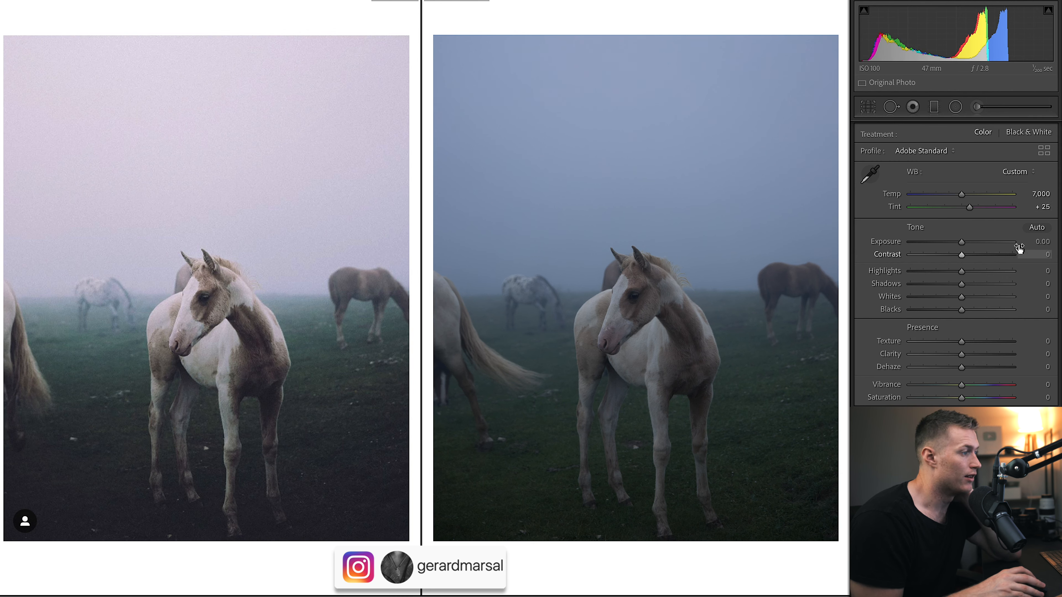
# Adjust the photo's tone to Exposure +0.35, Contrast +40, Whites -59 and Blacks +65
pyautogui.moveTo(962, 241); pyautogui.dragTo(967, 246)
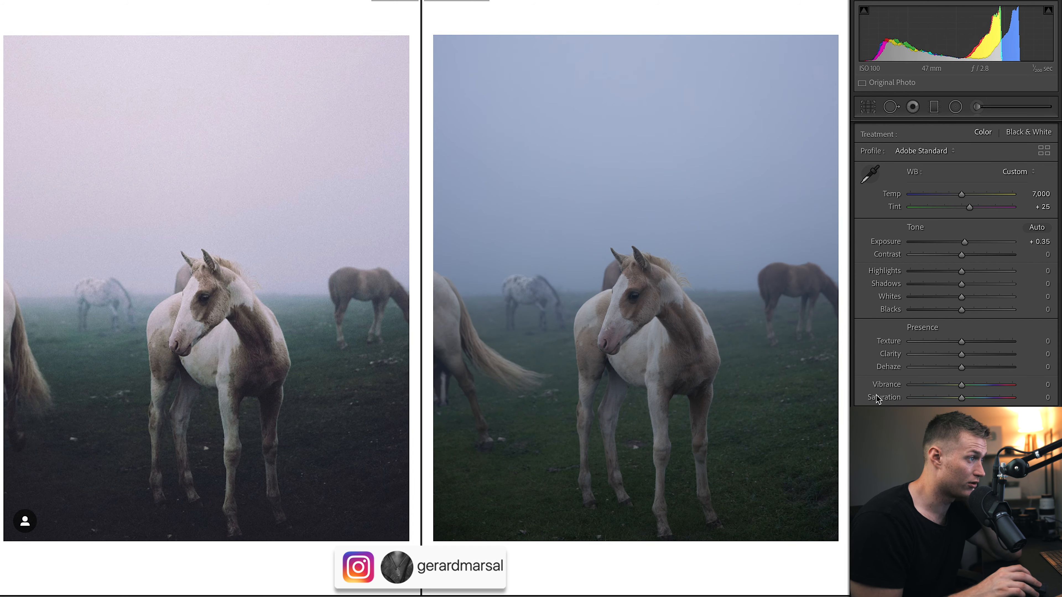
pyautogui.moveTo(961, 255); pyautogui.dragTo(982, 255)
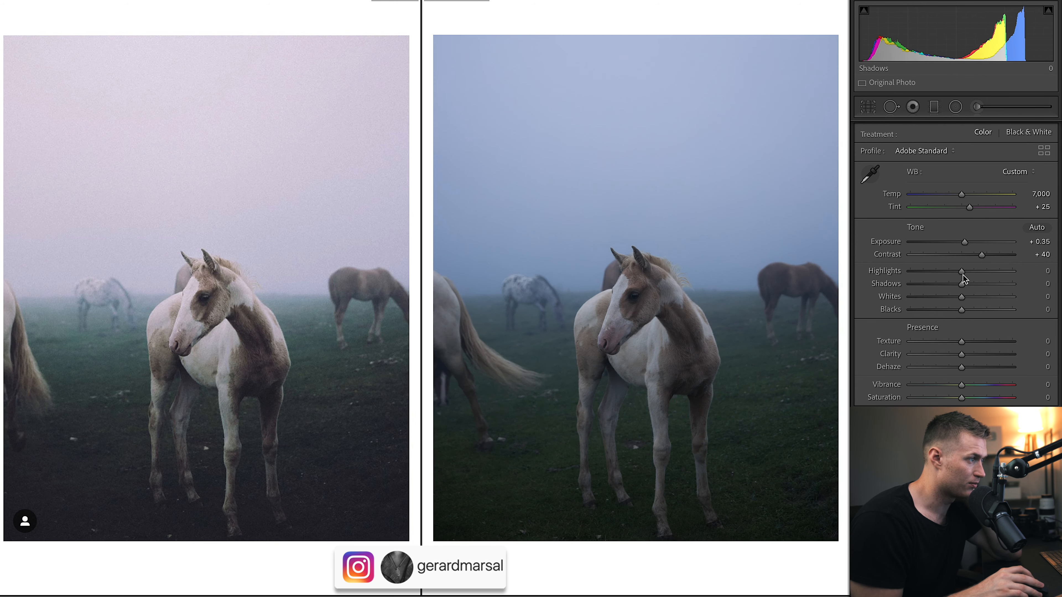
pyautogui.moveTo(962, 297); pyautogui.dragTo(932, 297)
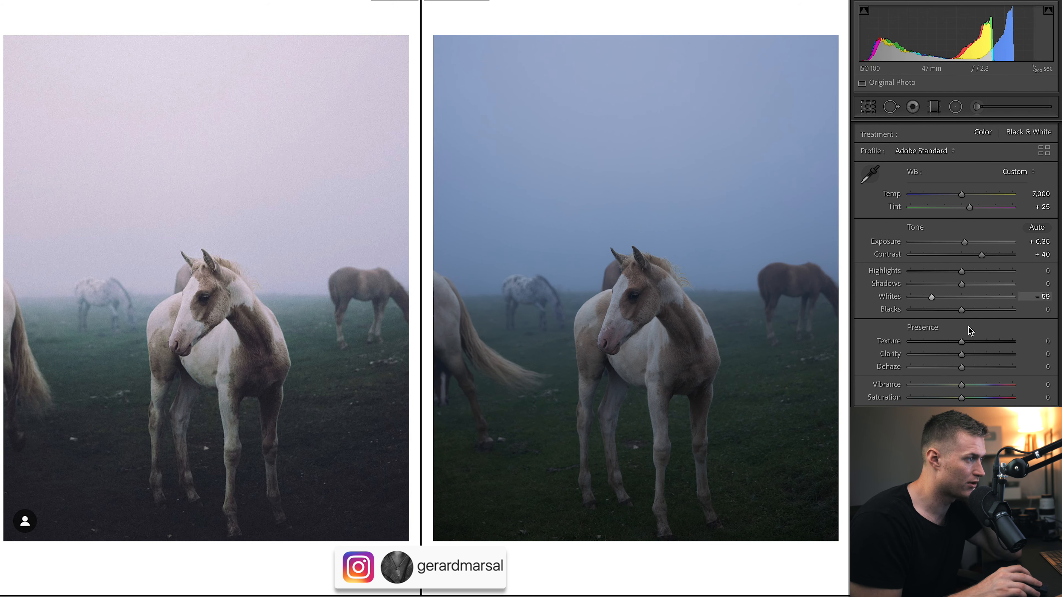
pyautogui.moveTo(961, 310); pyautogui.dragTo(974, 310)
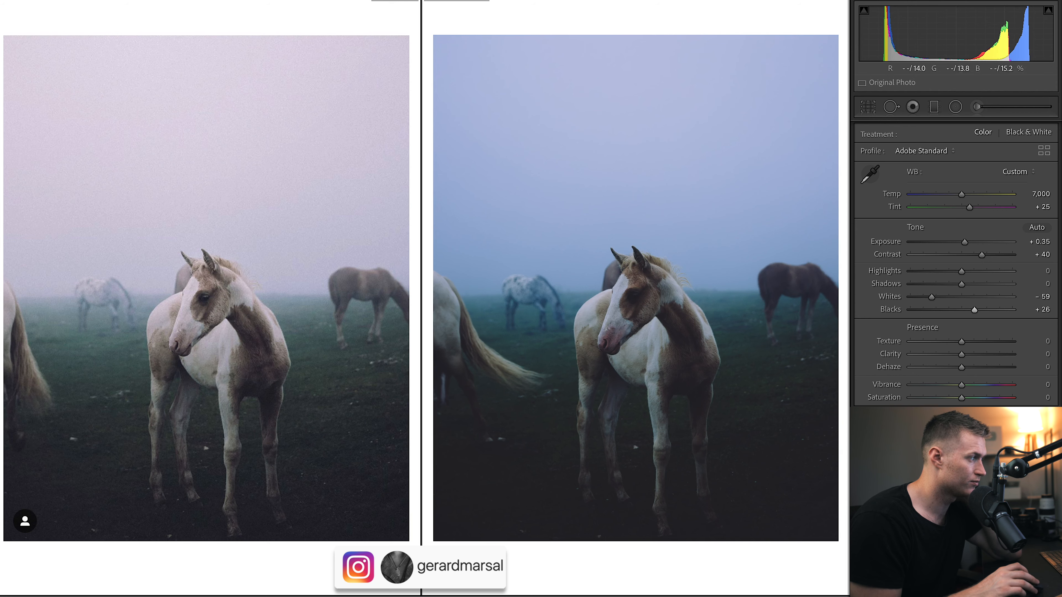
pyautogui.click(996, 309)
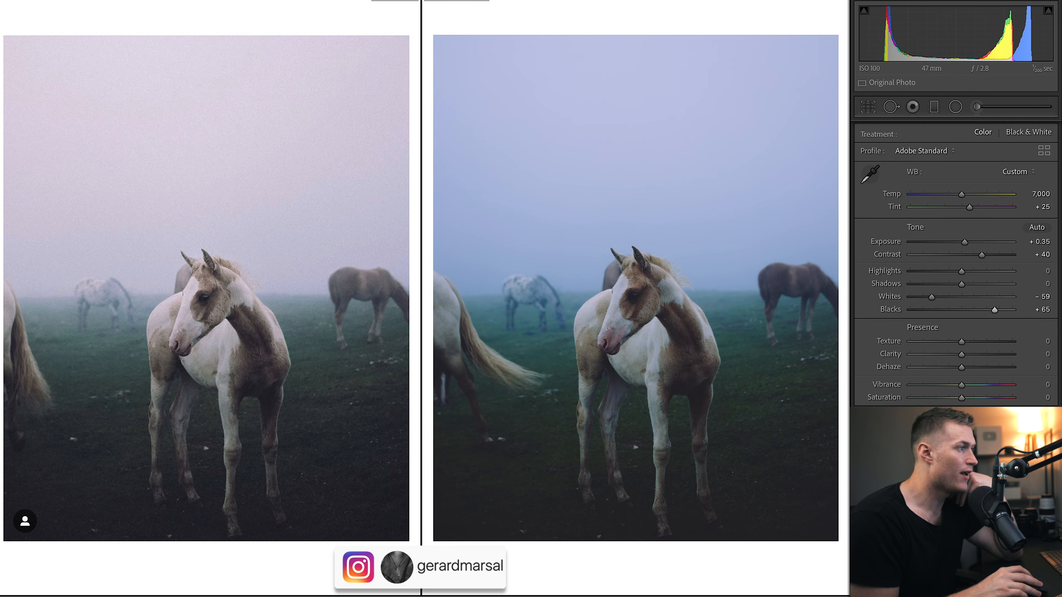
# Delete the lower shadow point from the tone curve and try the black point at output 0, undoing that drop
pyautogui.scroll(-5, 881, 341)
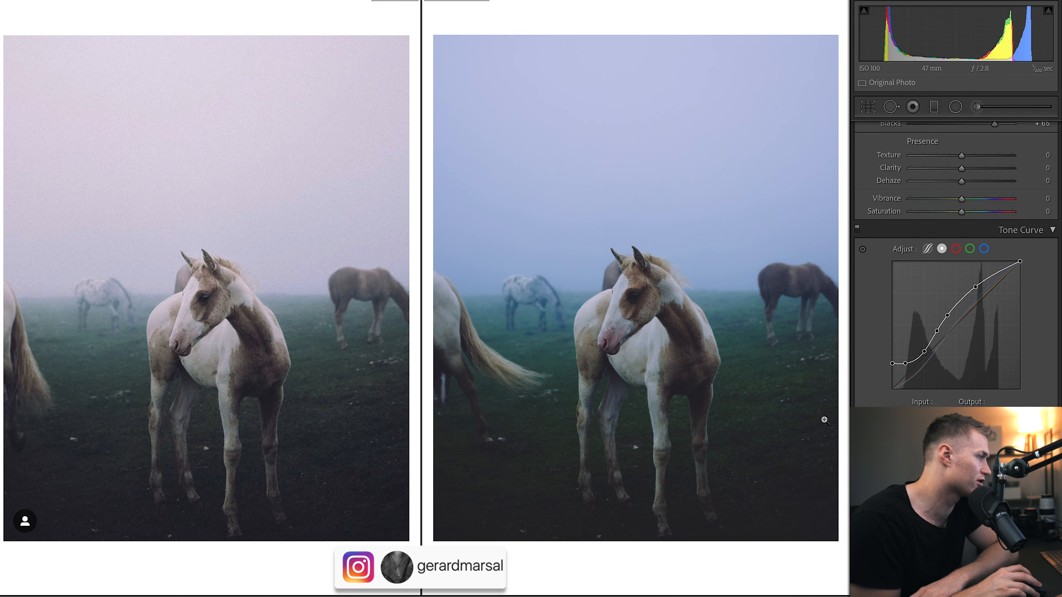
pyautogui.rightClick(908, 364)
pyautogui.click(933, 370)
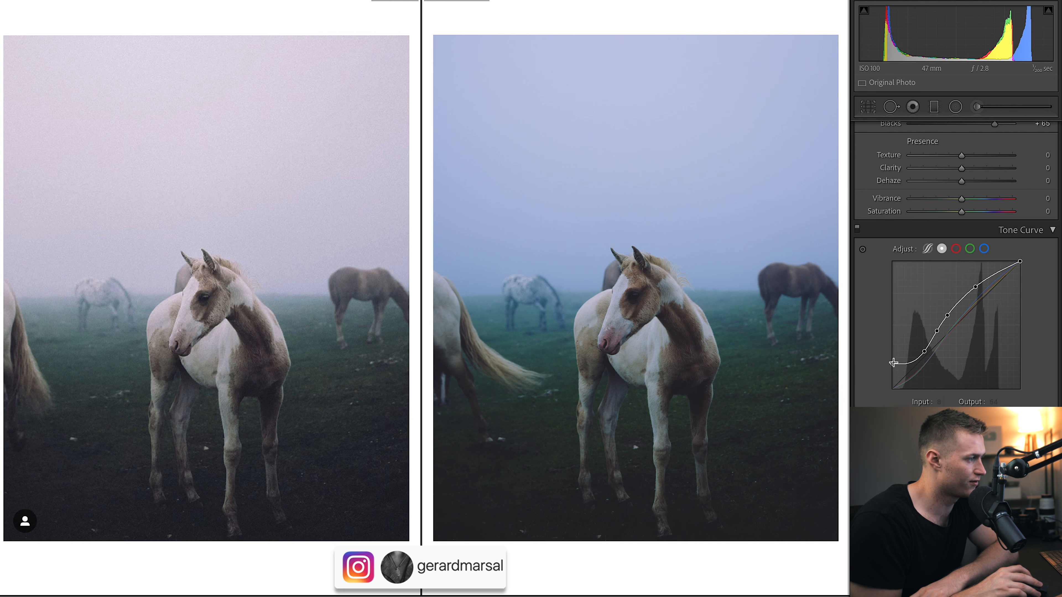
pyautogui.moveTo(893, 365); pyautogui.dragTo(890, 395)
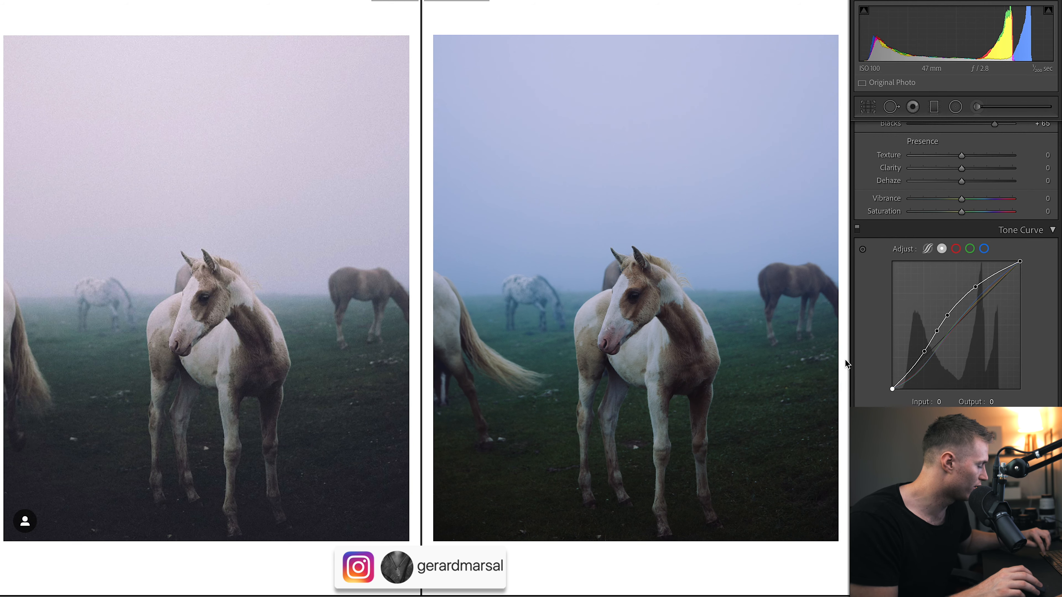
pyautogui.hotkey('ctrl', 'z')
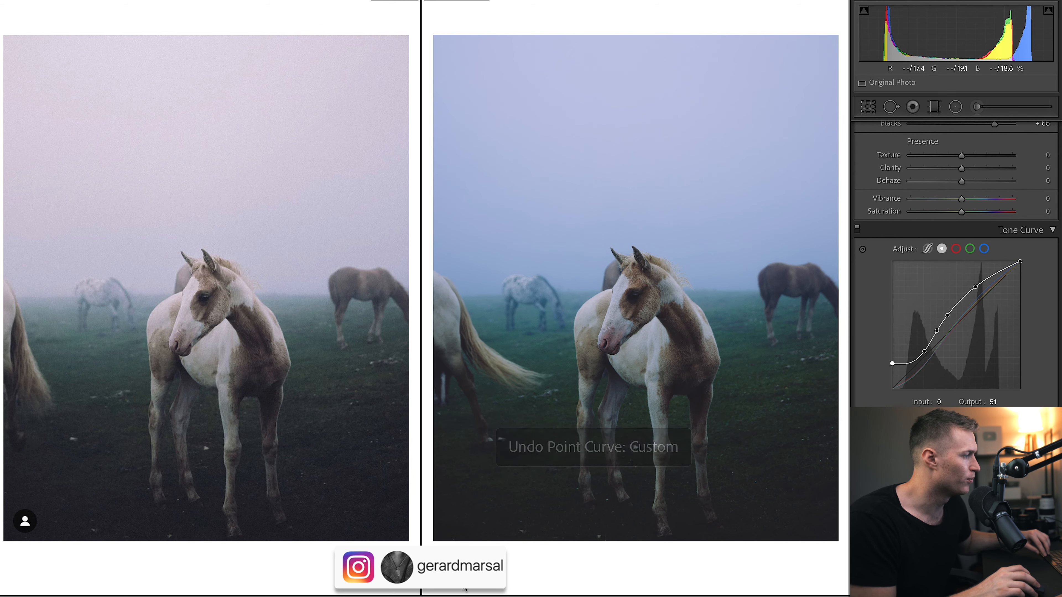
# Compare the faded shadows in the dark grass and around the horse's legs between the edited and reference photos
pyautogui.click(663, 502)
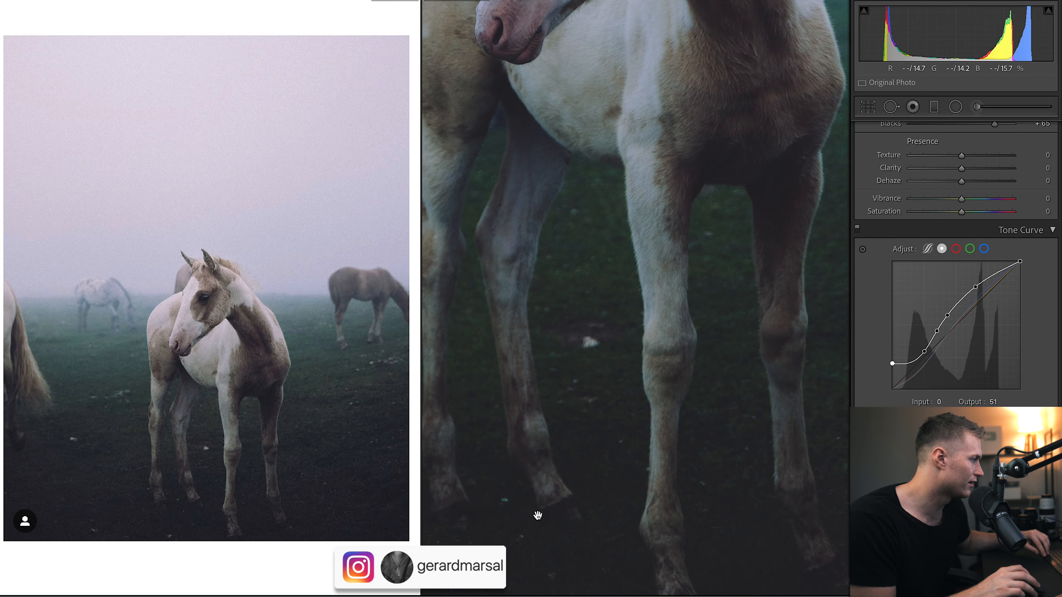
pyautogui.click(537, 516)
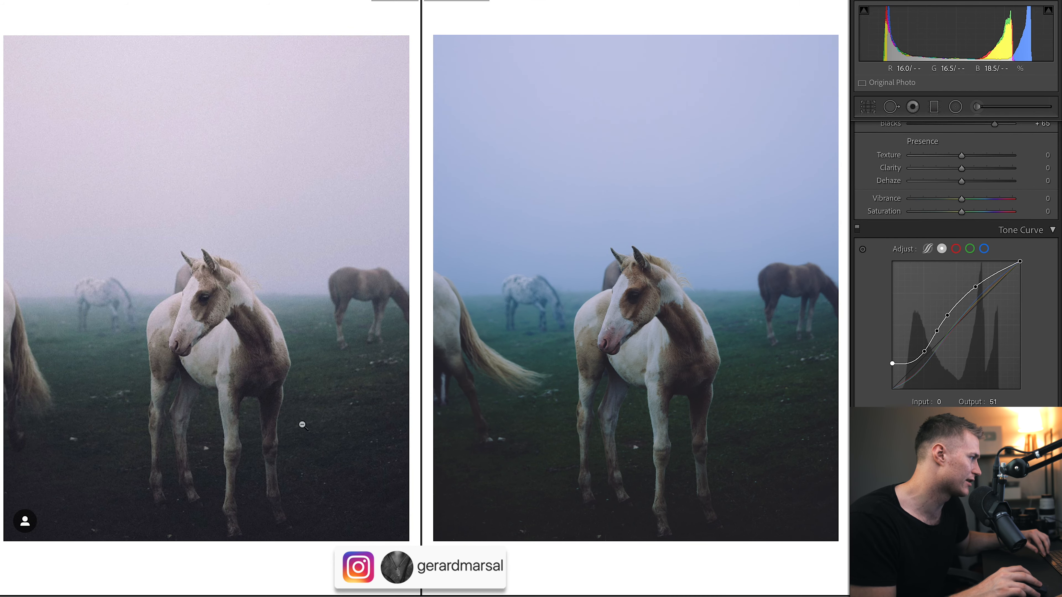
pyautogui.click(326, 433)
pyautogui.click(225, 353)
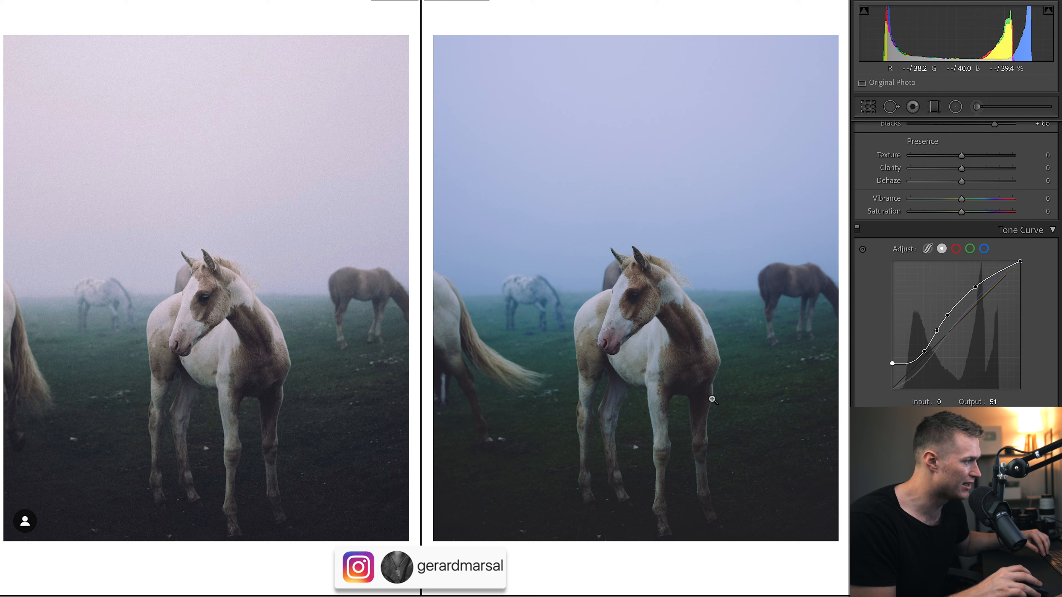
# Try the tone curve's black point at output 0 again, and undo back to the curve with its lower shadow point
pyautogui.moveTo(892, 363); pyautogui.dragTo(892, 389)
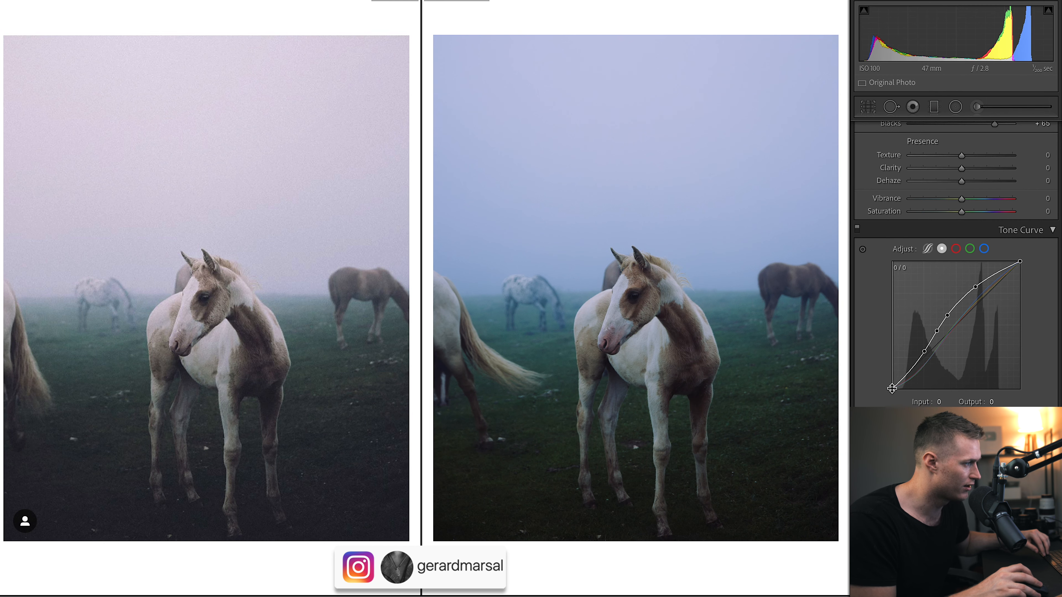
pyautogui.hotkey('ctrl', 'z')
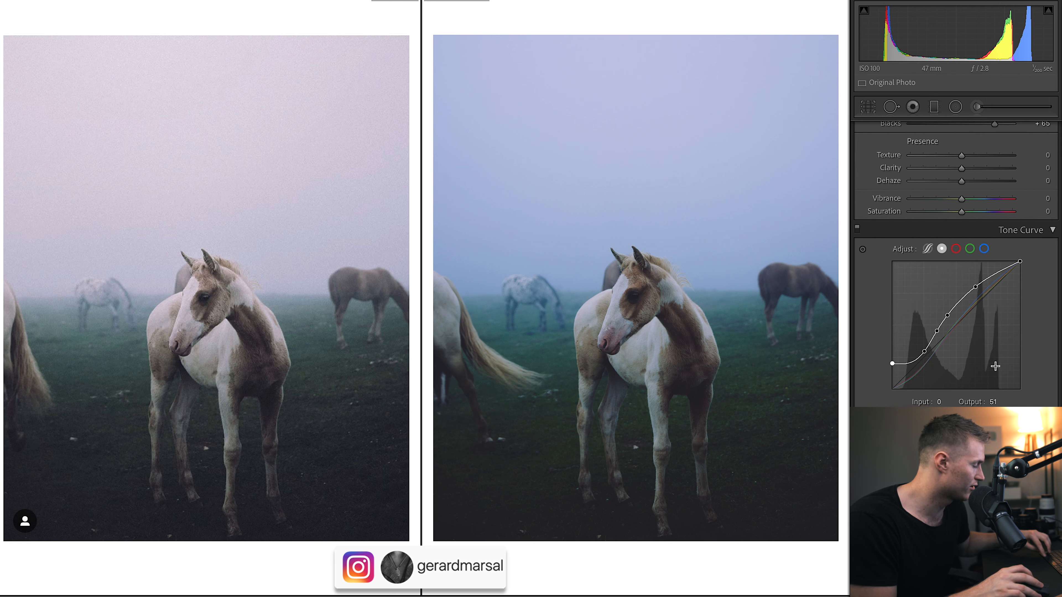
pyautogui.hotkey('ctrl', 'z')
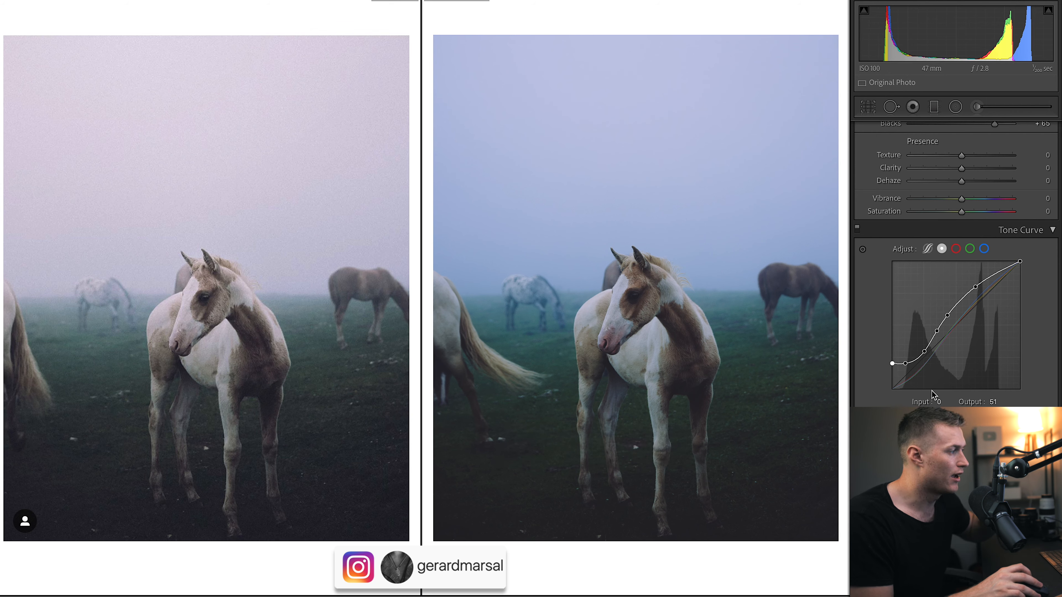
# Refine the photo's tone to Contrast +37, Highlights +36, Shadows +4, Whites -49 and Blacks +64
pyautogui.scroll(-1, 891, 363)
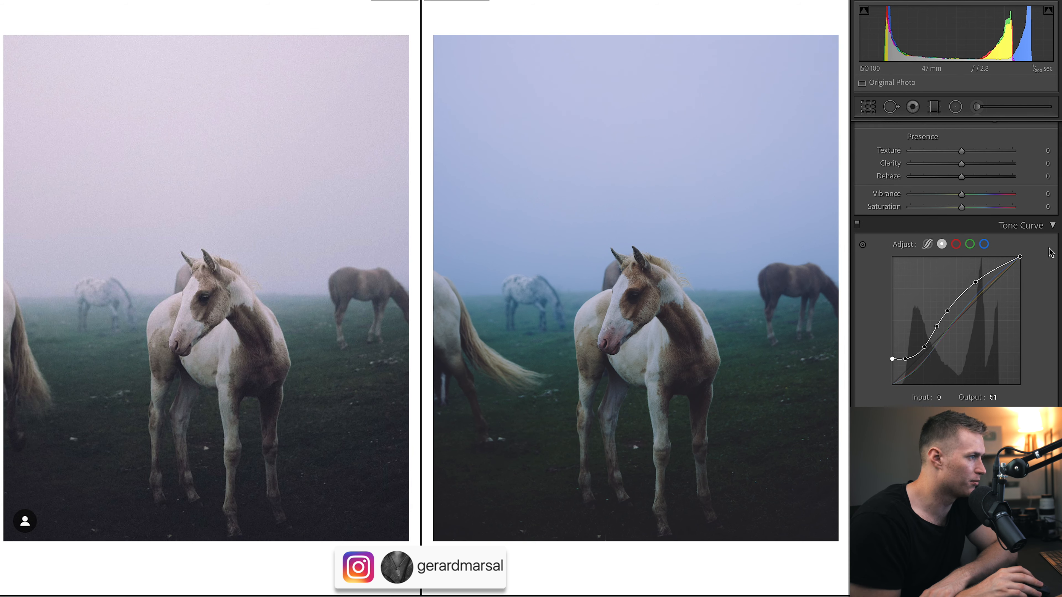
pyautogui.scroll(5, 900, 362)
pyautogui.scroll(-3, 962, 252)
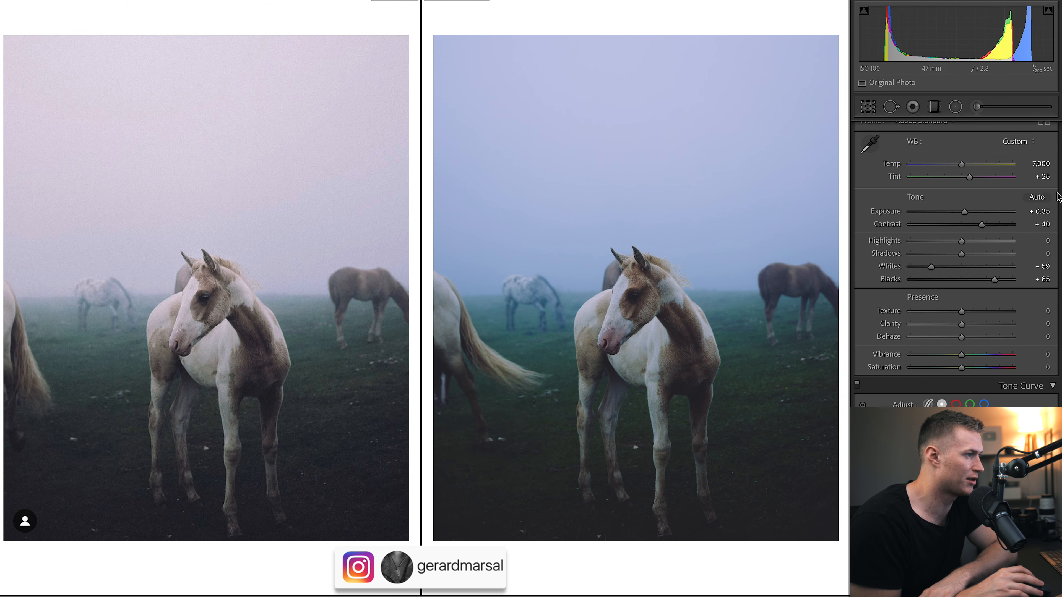
pyautogui.moveTo(982, 223); pyautogui.dragTo(980, 223)
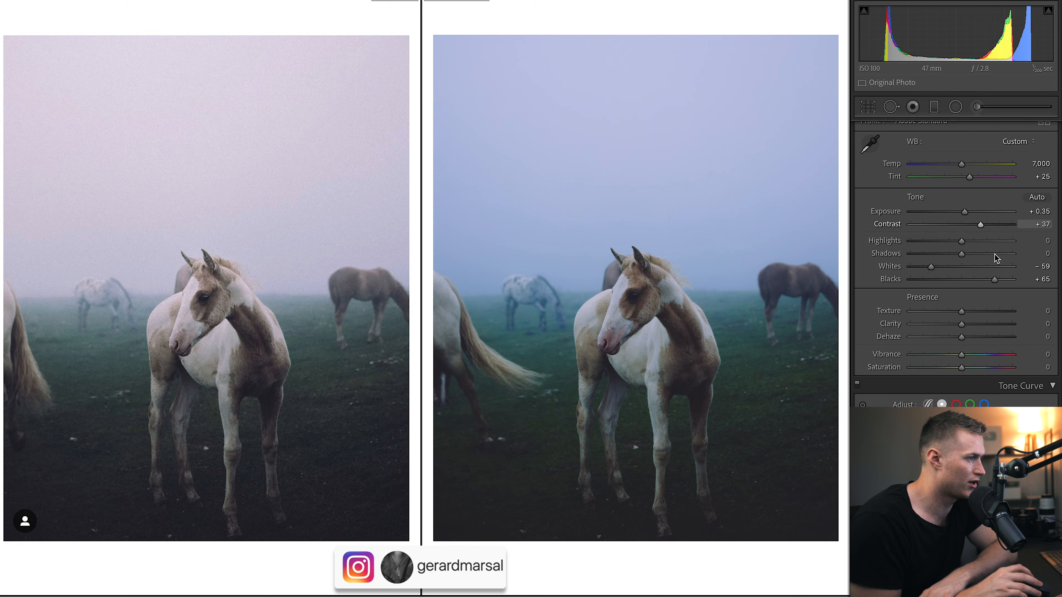
pyautogui.moveTo(994, 278); pyautogui.dragTo(994, 279)
pyautogui.moveTo(920, 269); pyautogui.dragTo(980, 237)
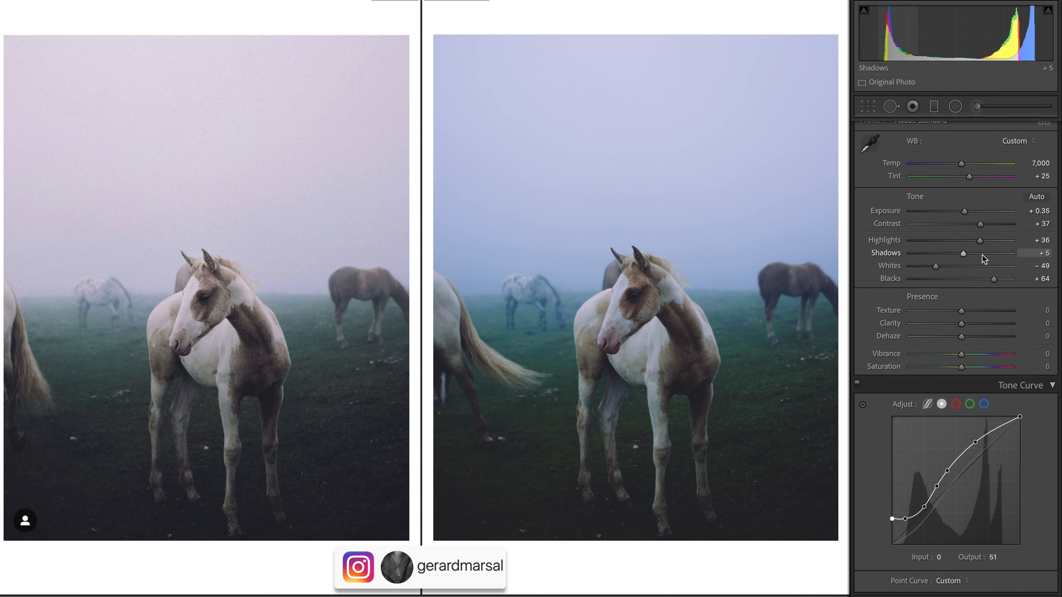
pyautogui.moveTo(964, 254); pyautogui.dragTo(963, 254)
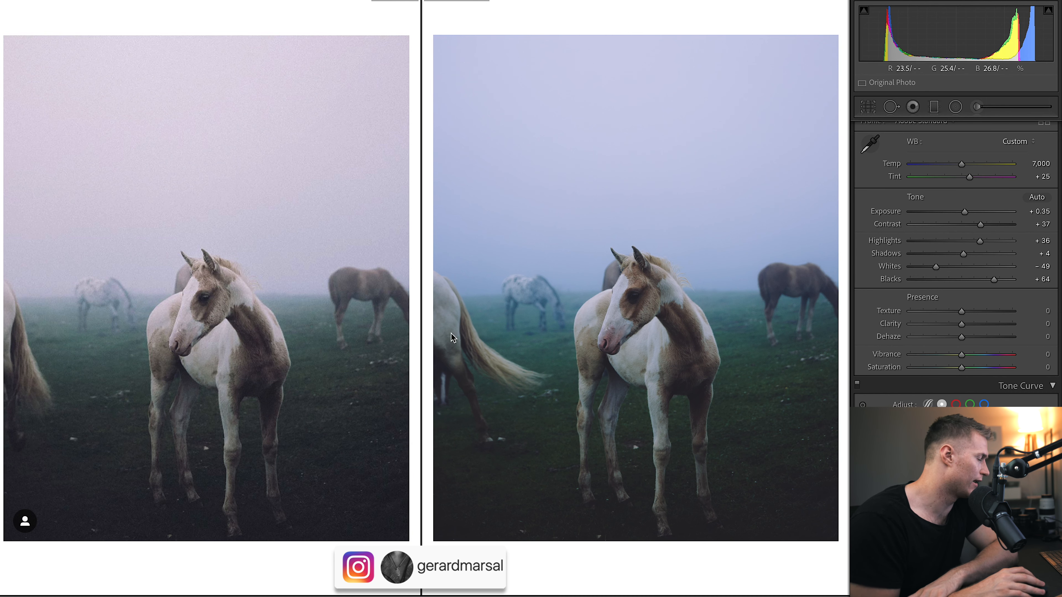
# Mute the photo with Vibrance -20, Saturation -8 and Dehaze -3, and check it against the unedited version
pyautogui.moveTo(961, 355); pyautogui.dragTo(952, 359)
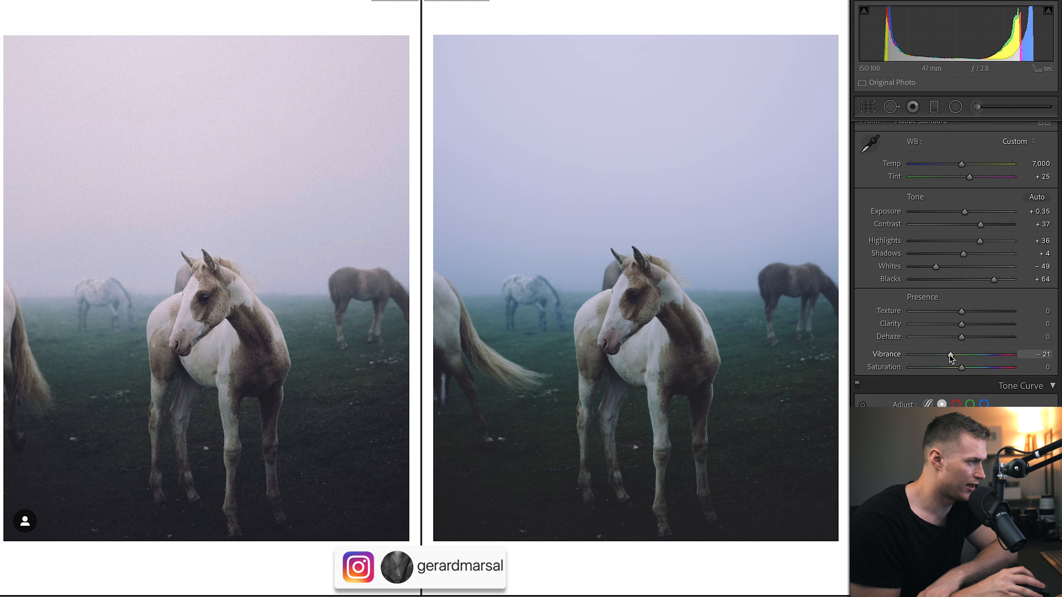
pyautogui.moveTo(950, 357); pyautogui.dragTo(949, 355)
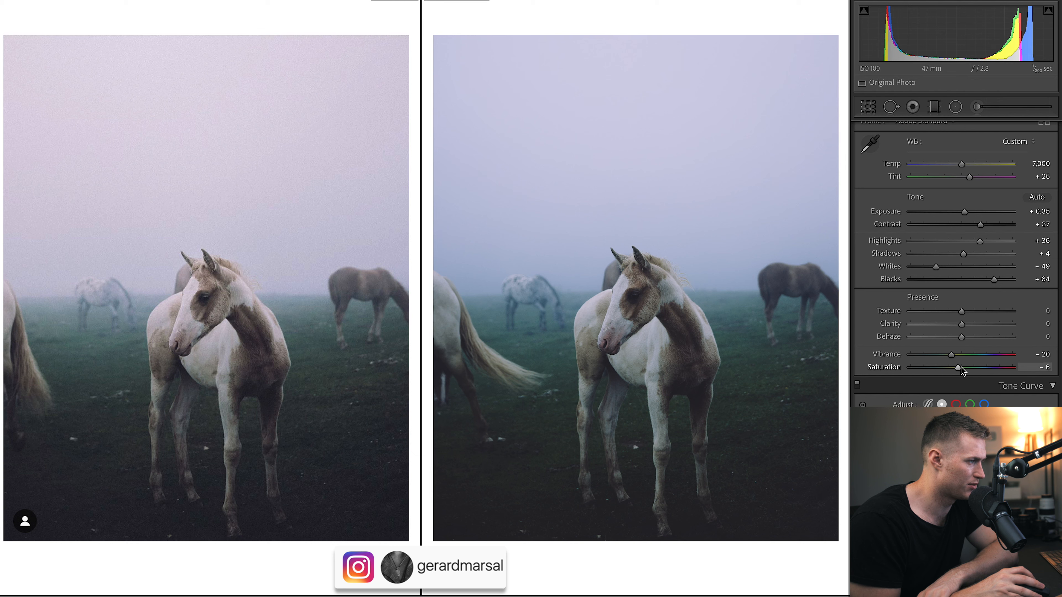
pyautogui.moveTo(963, 369); pyautogui.dragTo(960, 336)
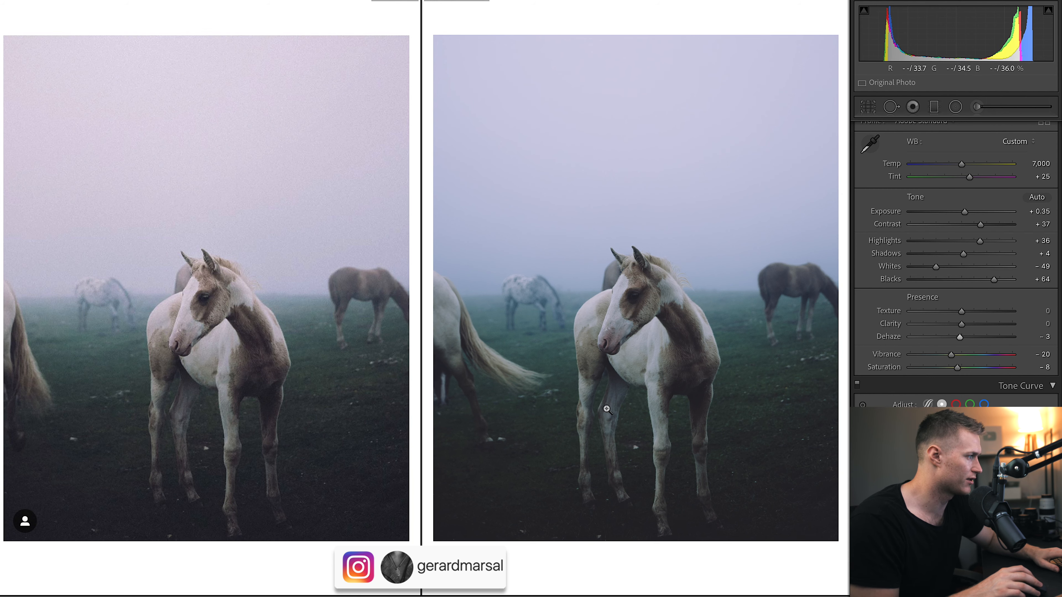
pyautogui.press('\\')
pyautogui.press('\\')
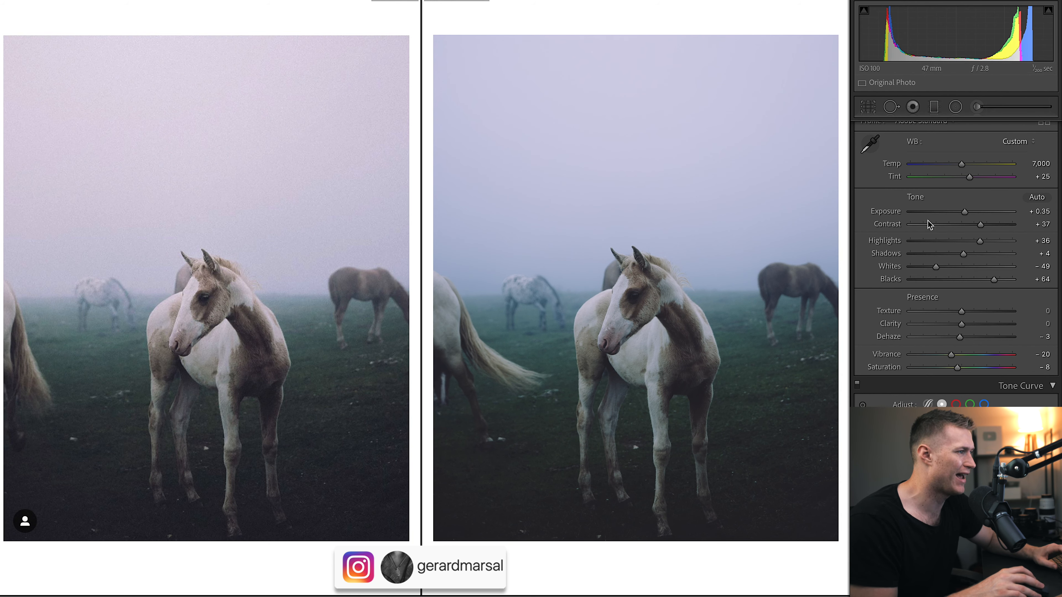
# Set the color grading Blending to 100 and test the Balance between shadows and highlights
pyautogui.scroll(-2, 956, 266)
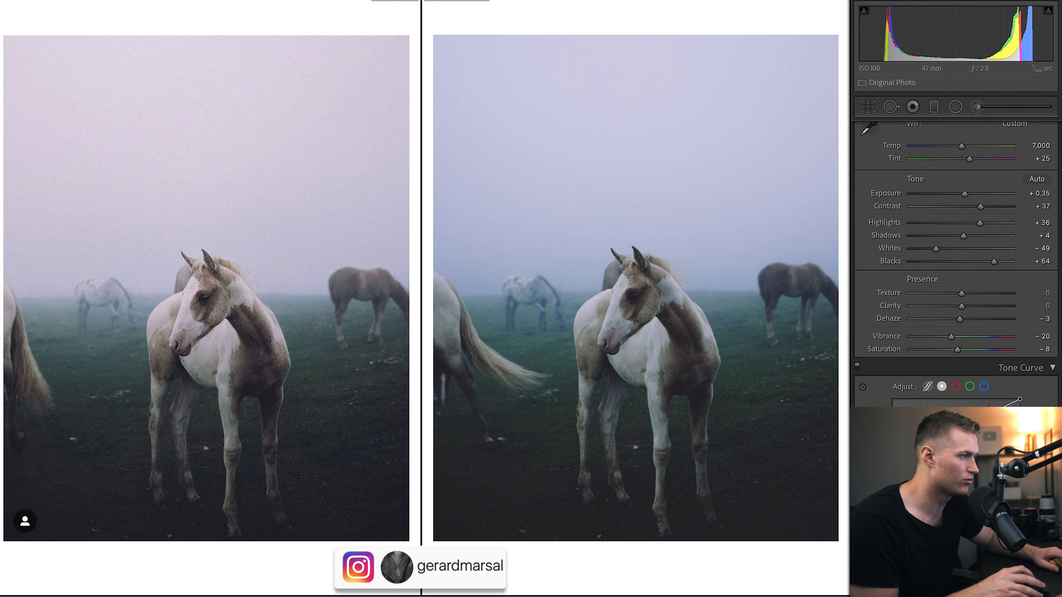
pyautogui.scroll(-3, 956, 266)
pyautogui.scroll(10, 956, 265)
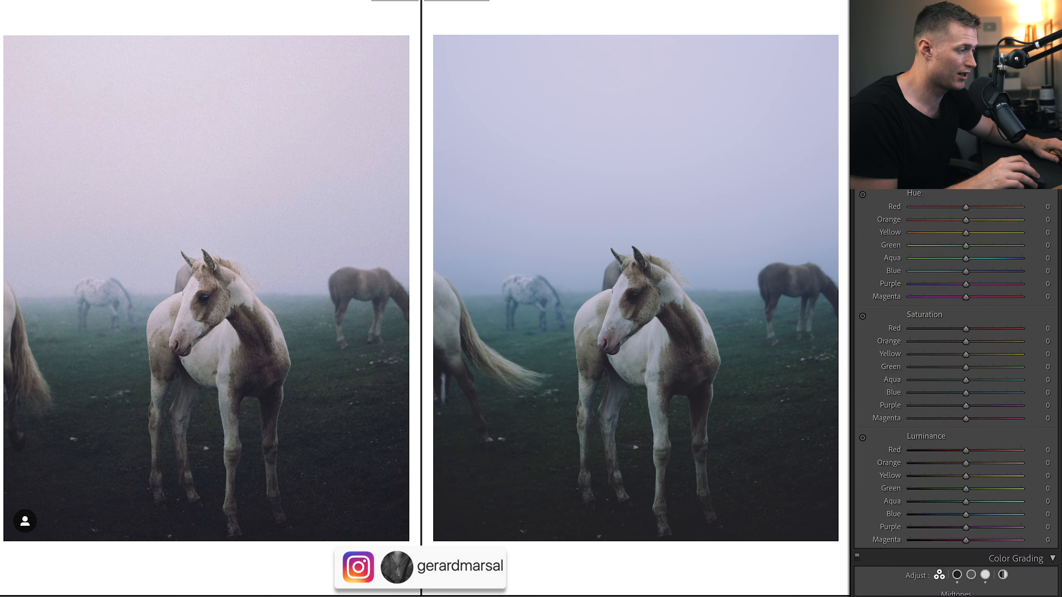
pyautogui.scroll(-10, 956, 393)
pyautogui.scroll(-2, 981, 371)
pyautogui.scroll(7, 980, 371)
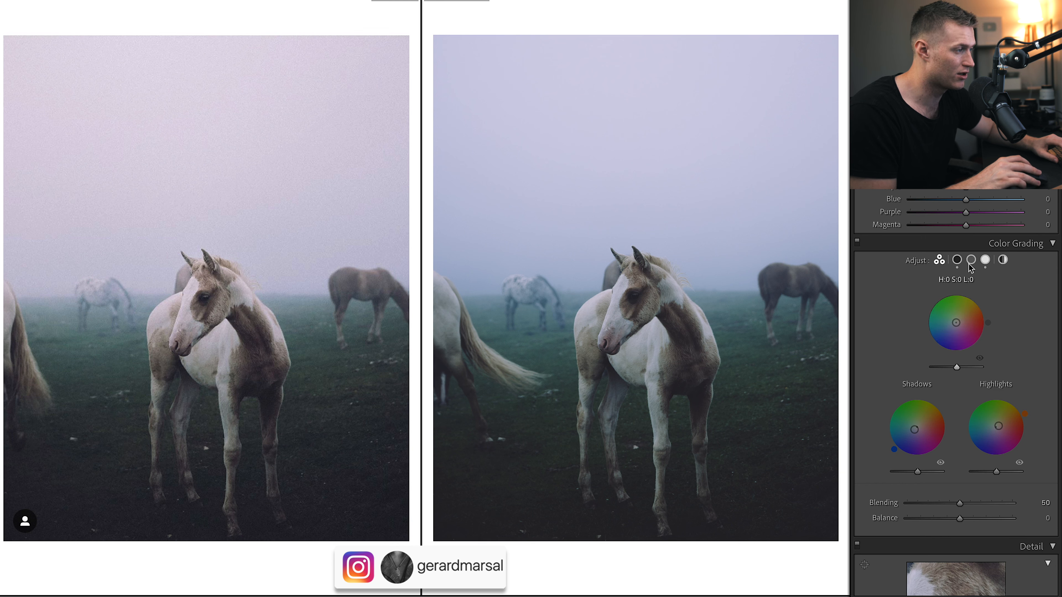
pyautogui.moveTo(957, 505); pyautogui.dragTo(919, 505)
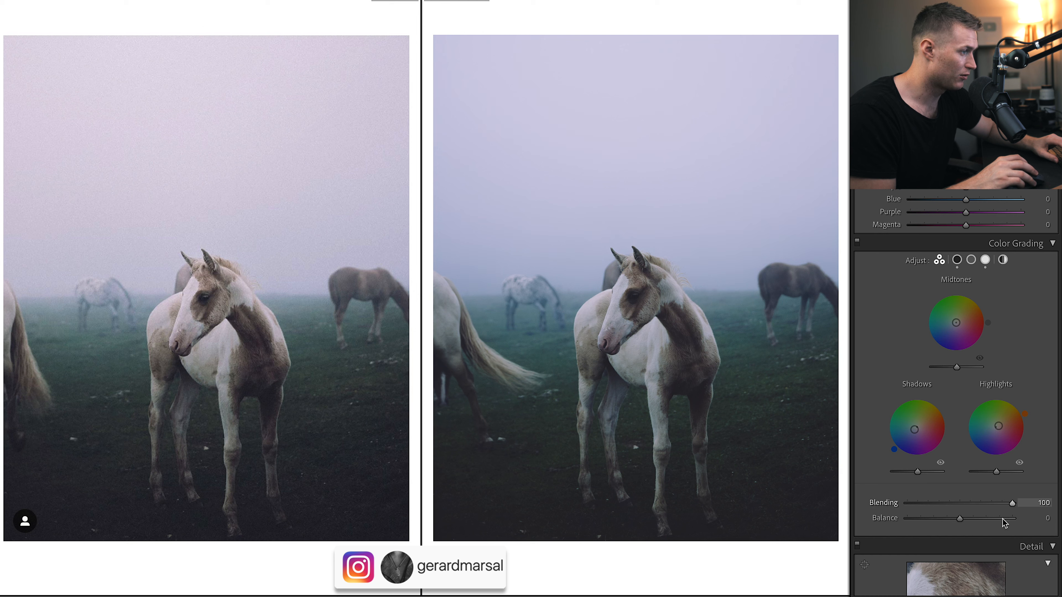
pyautogui.click(958, 503)
pyautogui.moveTo(957, 504); pyautogui.dragTo(1020, 504)
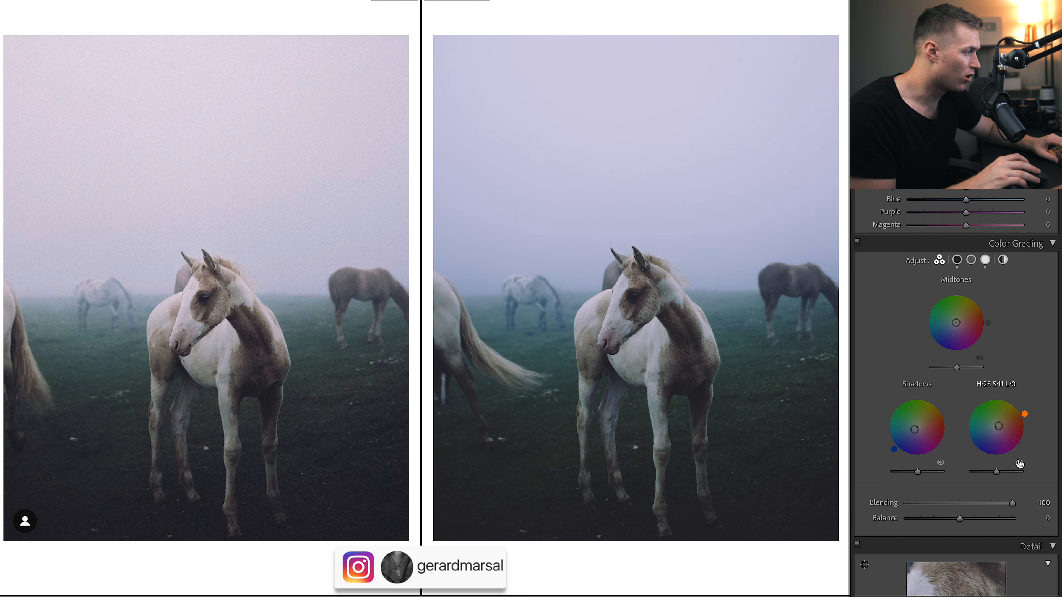
pyautogui.moveTo(951, 520); pyautogui.dragTo(973, 532)
# Try shifting the Blue Primary hue in the camera calibration, including -34
pyautogui.scroll(-10, 972, 527)
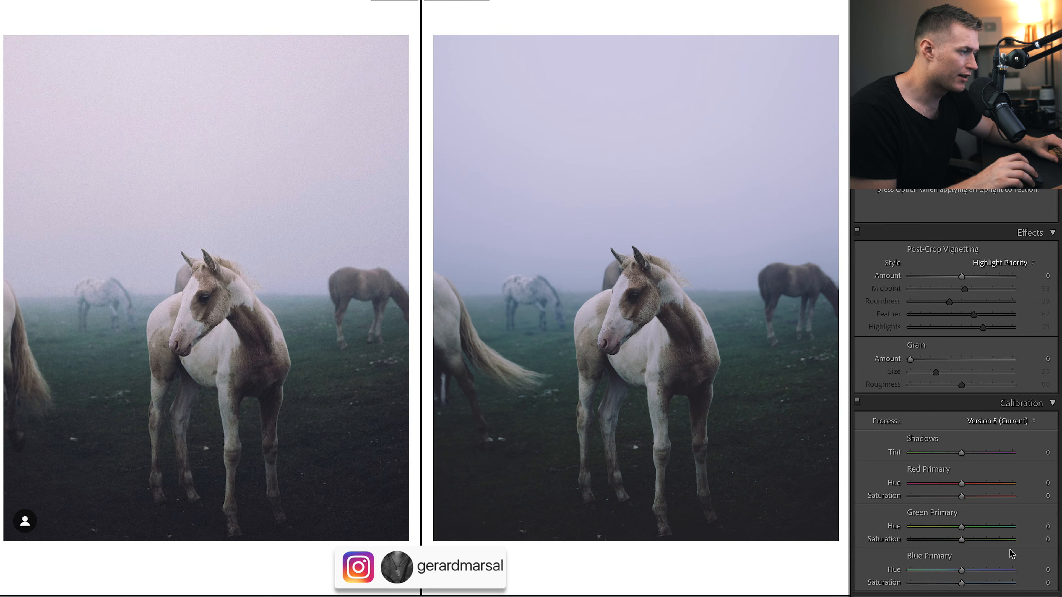
pyautogui.moveTo(961, 575); pyautogui.dragTo(957, 576)
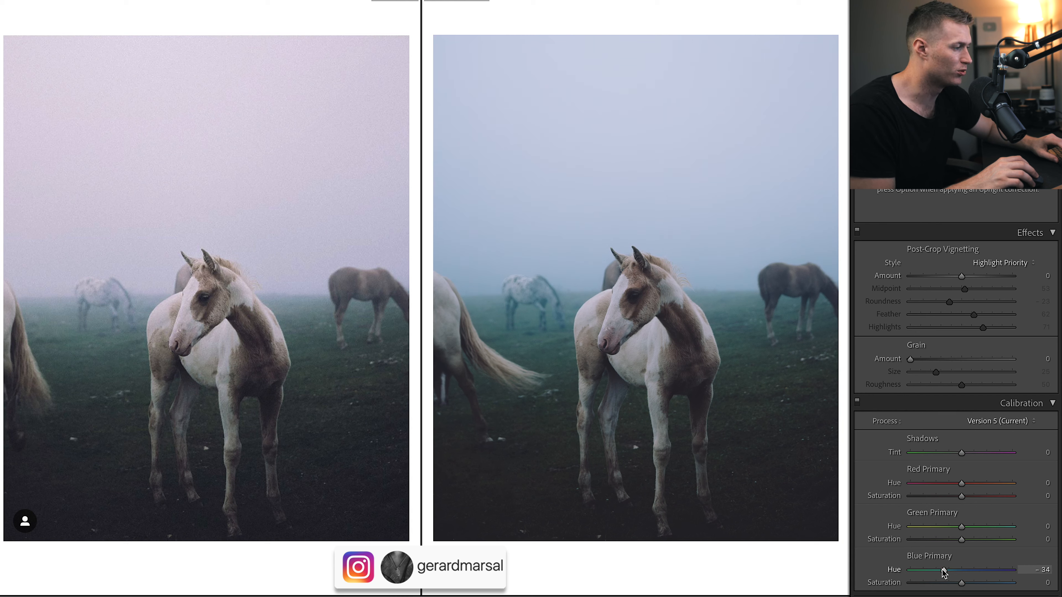
pyautogui.moveTo(944, 573); pyautogui.dragTo(1012, 571)
pyautogui.moveTo(953, 596); pyautogui.dragTo(957, 592)
# Adjust the warm colors to Red hue +63, Orange hue -18, Red saturation +9, Orange saturation +16 and Yellow saturation +17
pyautogui.scroll(20, 956, 393)
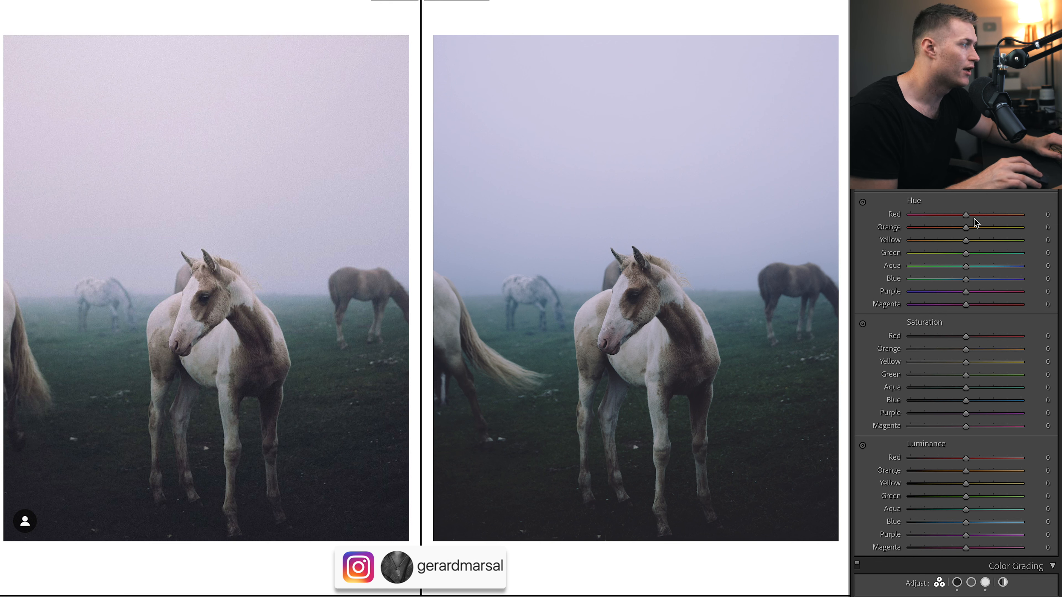
pyautogui.moveTo(966, 214); pyautogui.dragTo(953, 235)
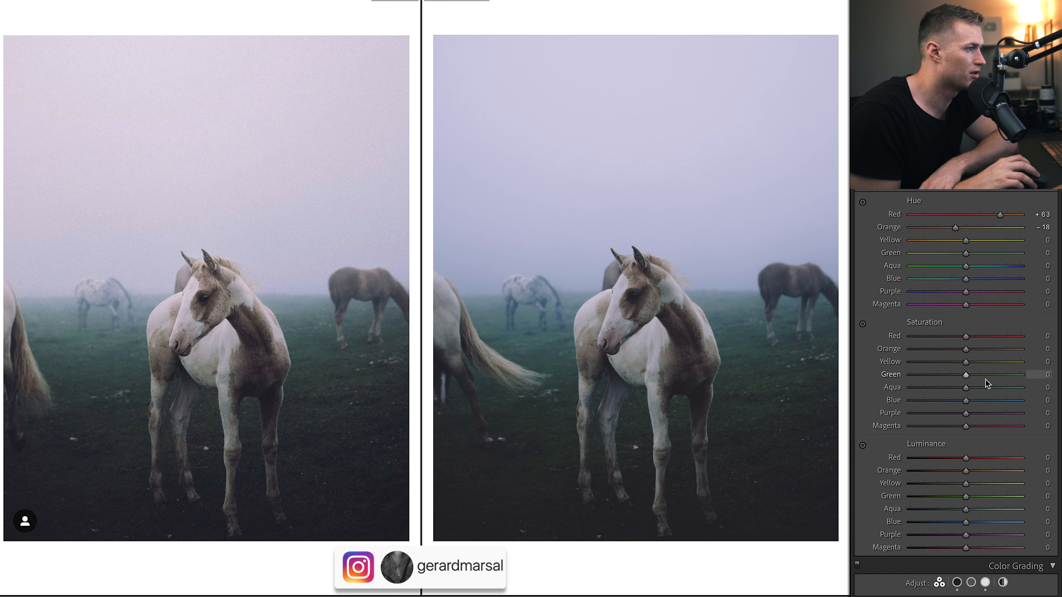
pyautogui.moveTo(967, 364); pyautogui.dragTo(976, 367)
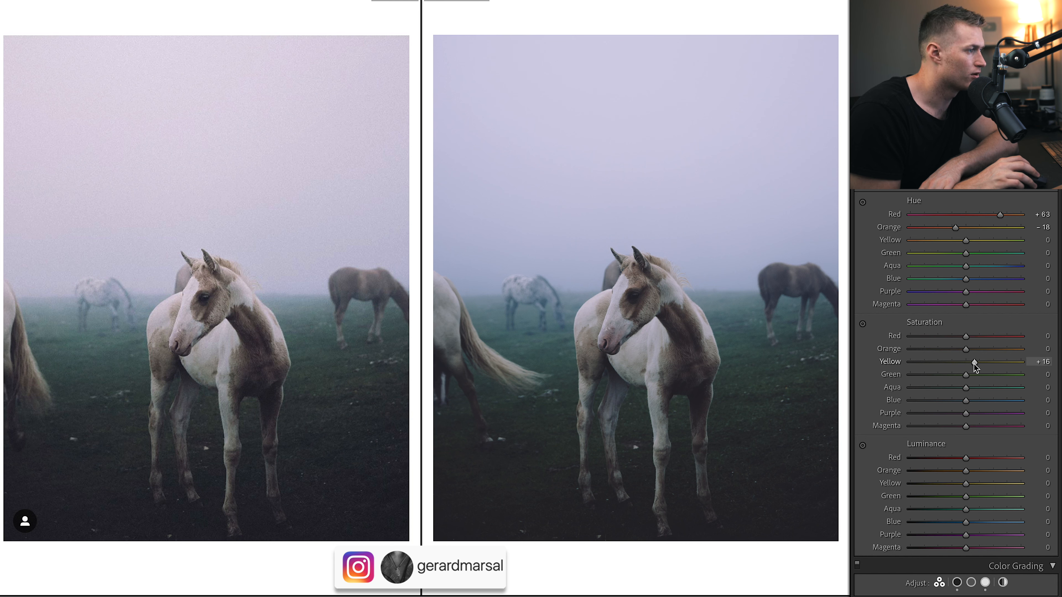
pyautogui.click(972, 350)
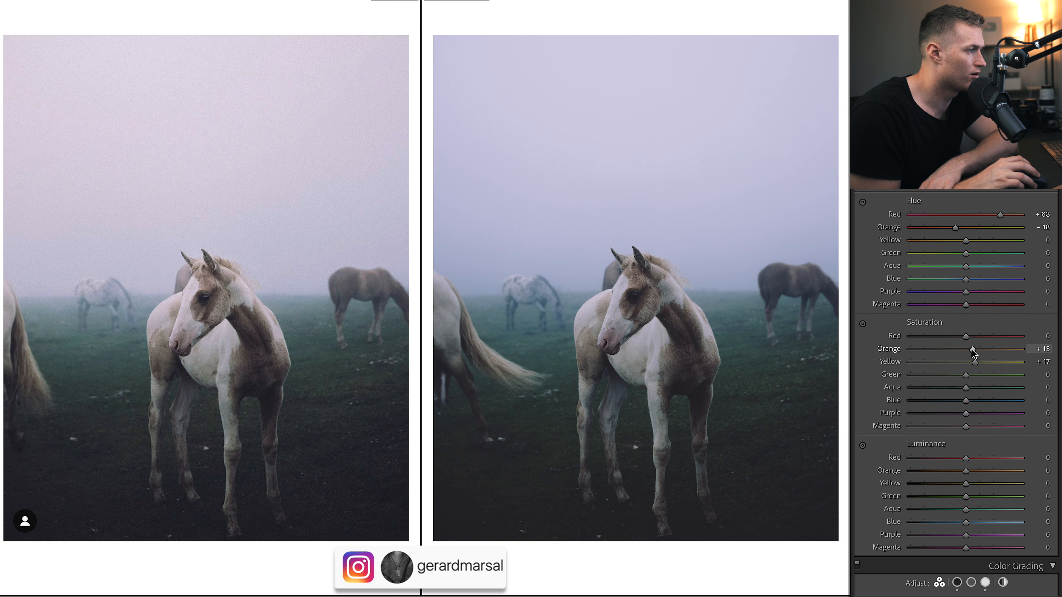
pyautogui.moveTo(975, 350); pyautogui.dragTo(971, 336)
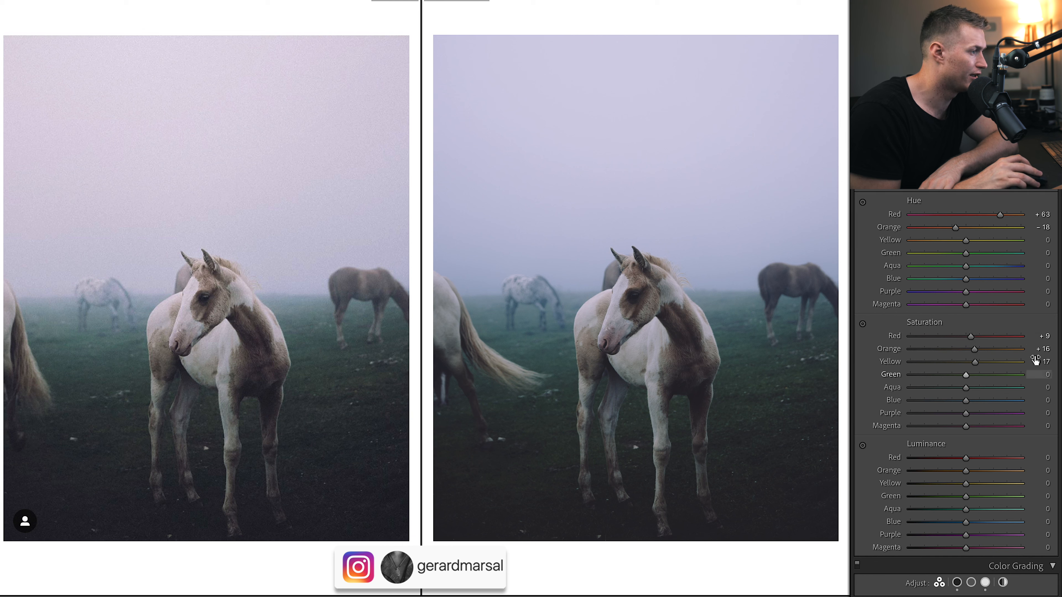
# Reduce color saturation to Green -33, Aqua -21, Blue -22, Purple -7 and Magenta -7
pyautogui.moveTo(942, 376); pyautogui.dragTo(946, 377)
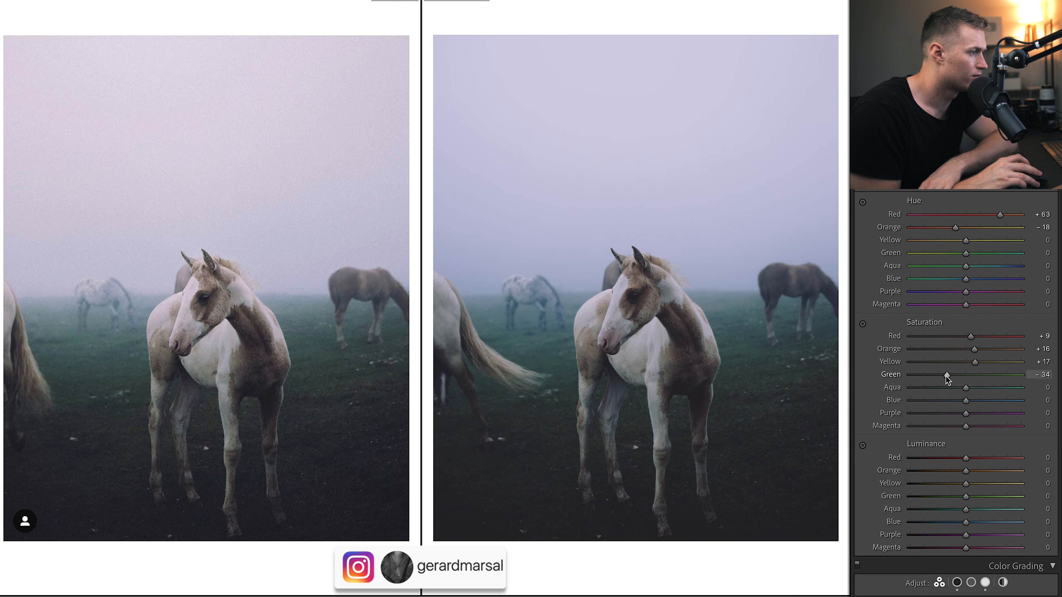
pyautogui.moveTo(966, 388)
pyautogui.mouseDown()
pyautogui.moveTo(955, 388)
pyautogui.moveTo(956, 401)
pyautogui.mouseUp()
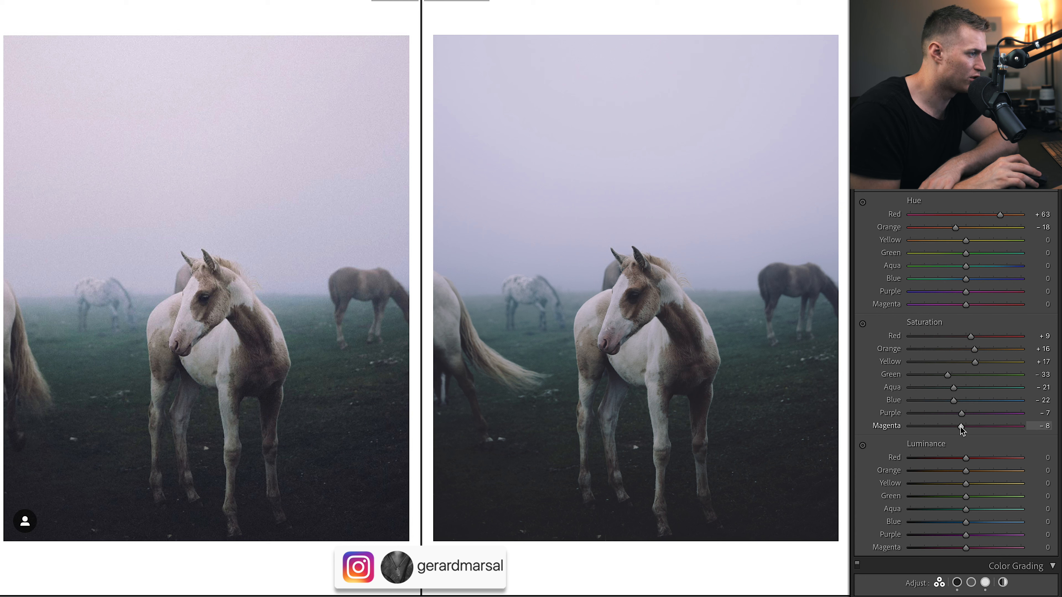
pyautogui.moveTo(961, 427); pyautogui.dragTo(961, 427)
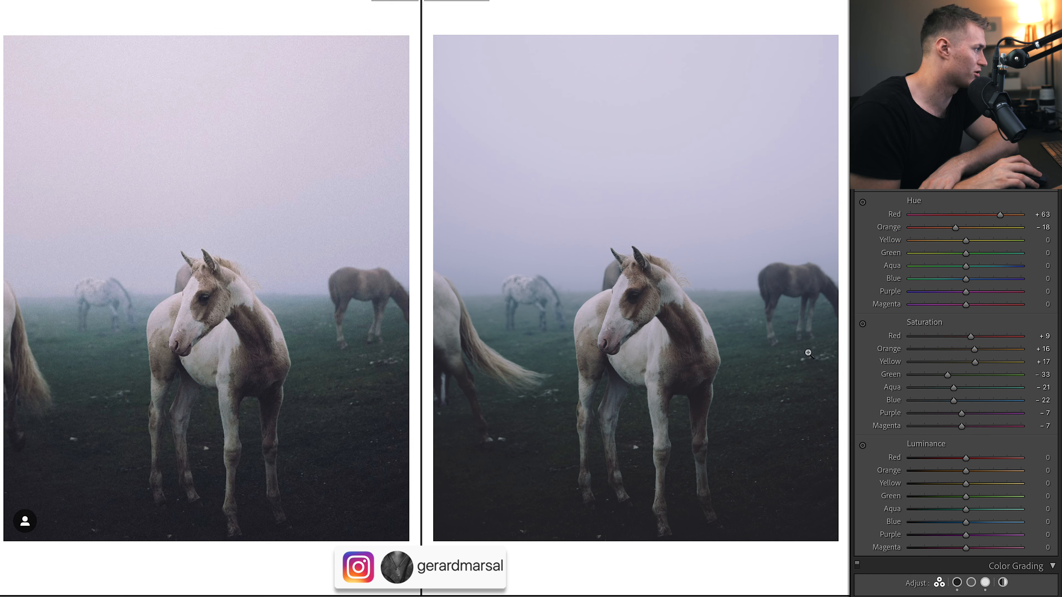
# Try Blue saturation and then Green saturation at +100 to see the affected areas, undoing each change
pyautogui.moveTo(954, 400); pyautogui.dragTo(1023, 401)
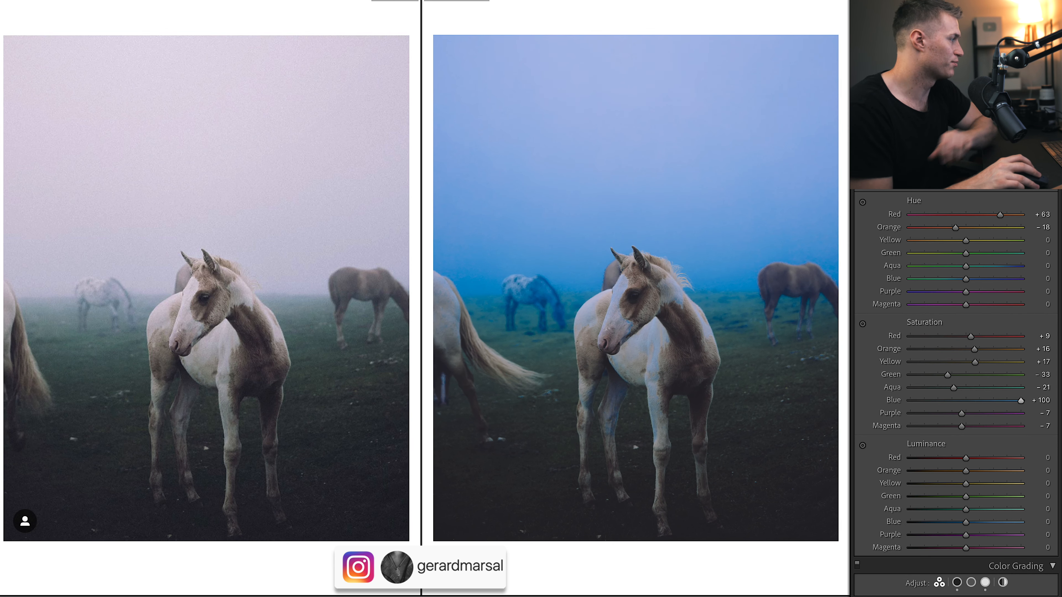
pyautogui.hotkey('ctrl', 'z')
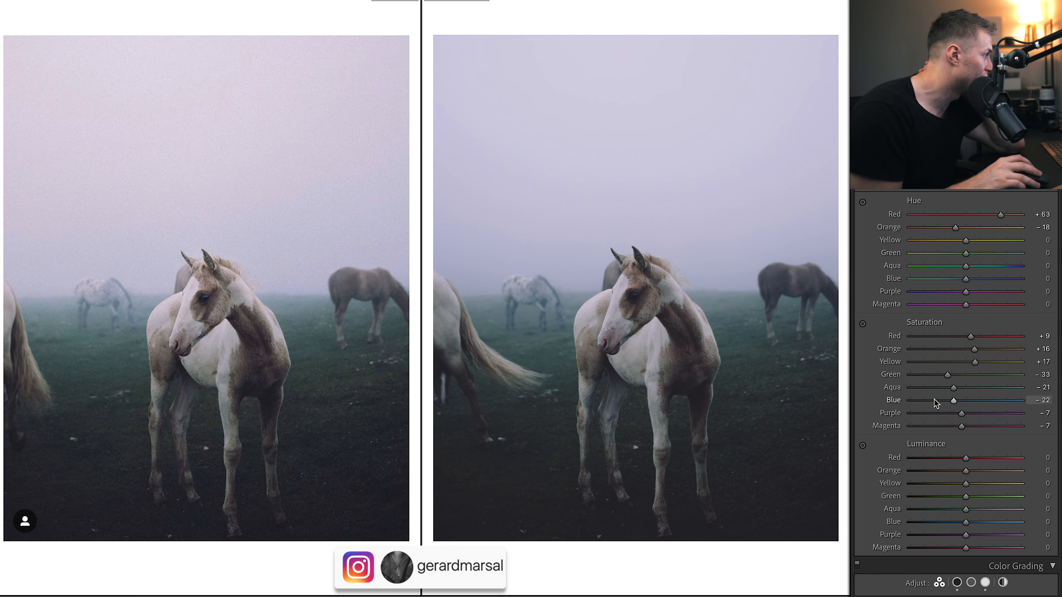
pyautogui.moveTo(949, 375); pyautogui.dragTo(1021, 374)
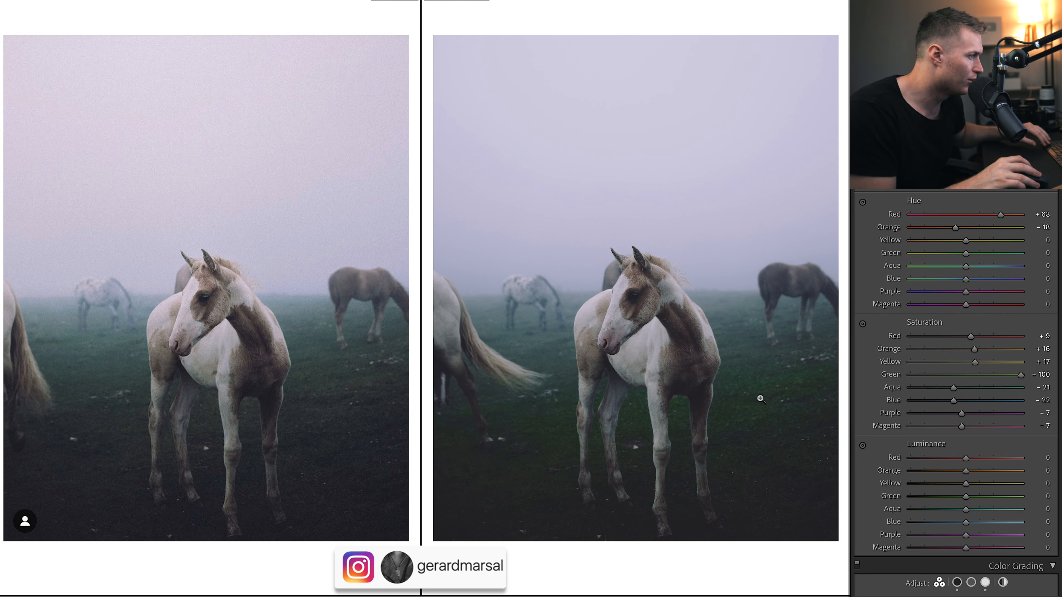
pyautogui.hotkey('ctrl', 'z')
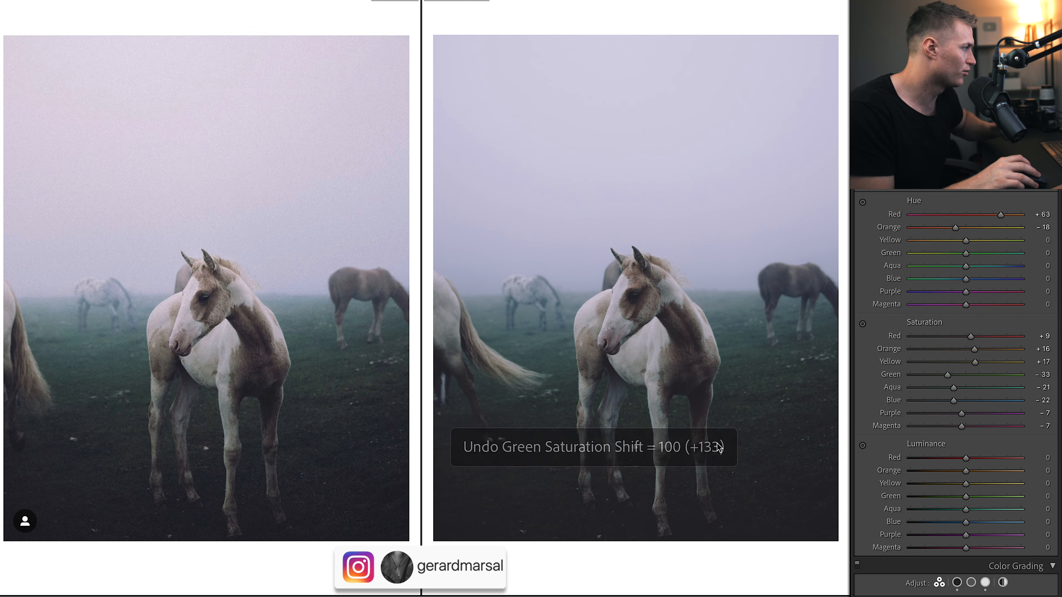
# Set the color luminance to Red -16, Aqua +15 and Blue +28
pyautogui.moveTo(966, 458)
pyautogui.mouseDown()
pyautogui.moveTo(825, 480)
pyautogui.moveTo(957, 460)
pyautogui.mouseUp()
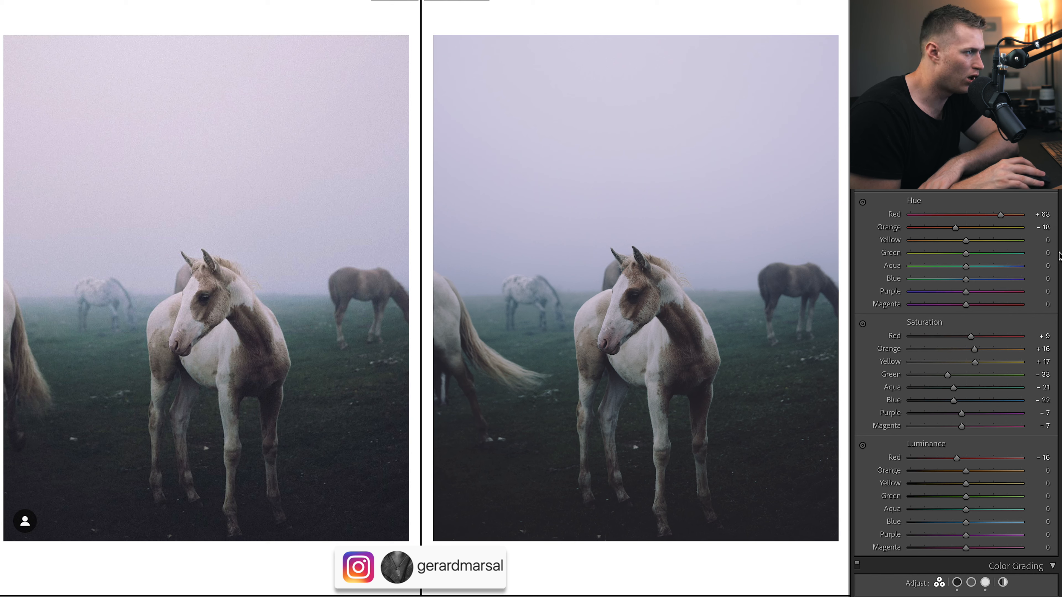
pyautogui.scroll(-1, 956, 394)
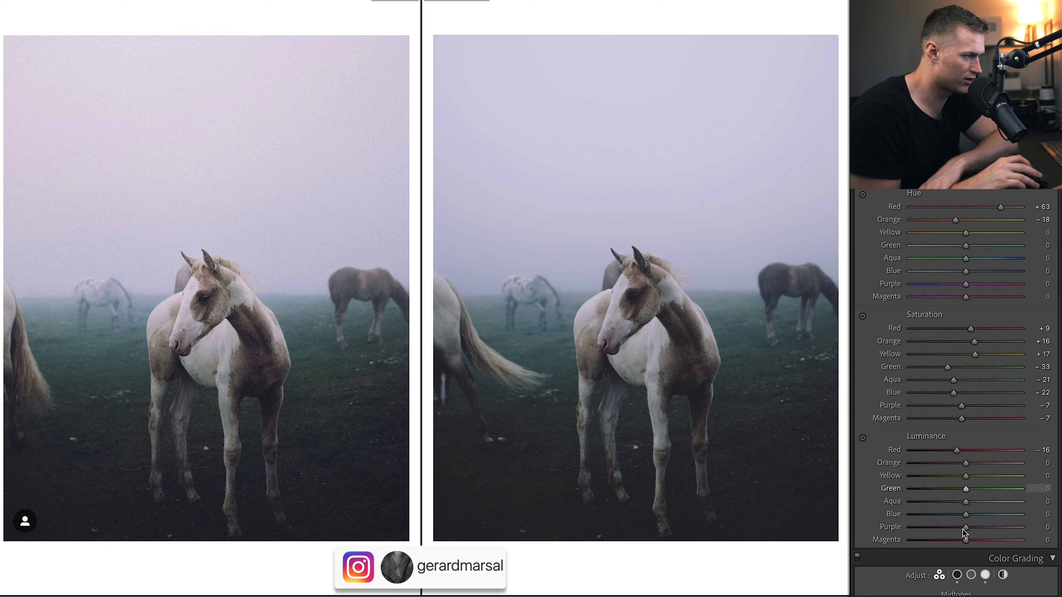
pyautogui.moveTo(965, 514)
pyautogui.mouseDown()
pyautogui.moveTo(990, 513)
pyautogui.moveTo(908, 516)
pyautogui.moveTo(979, 513)
pyautogui.mouseUp()
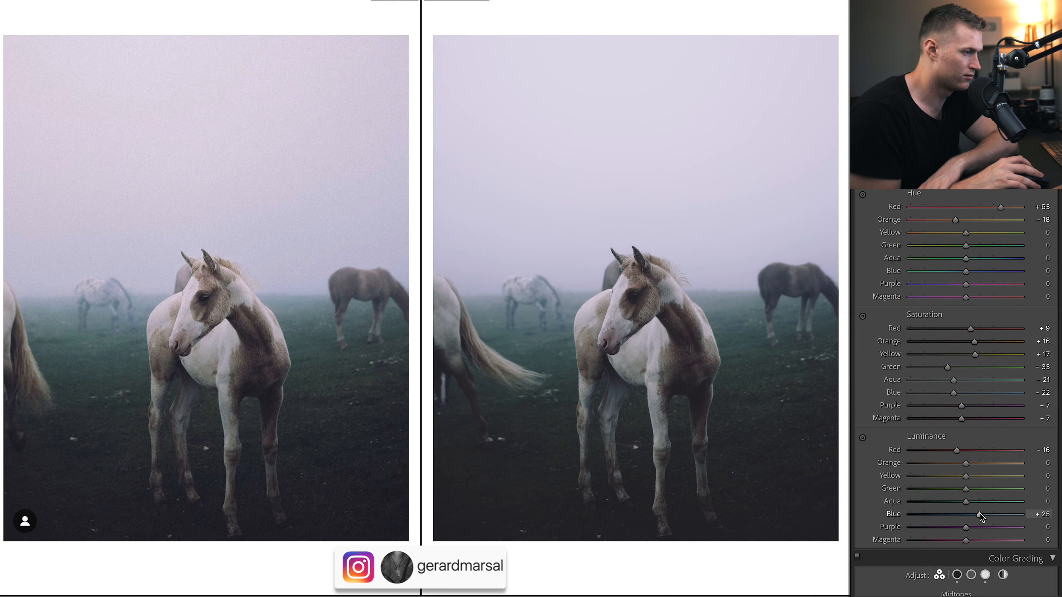
pyautogui.moveTo(967, 502); pyautogui.dragTo(1029, 509)
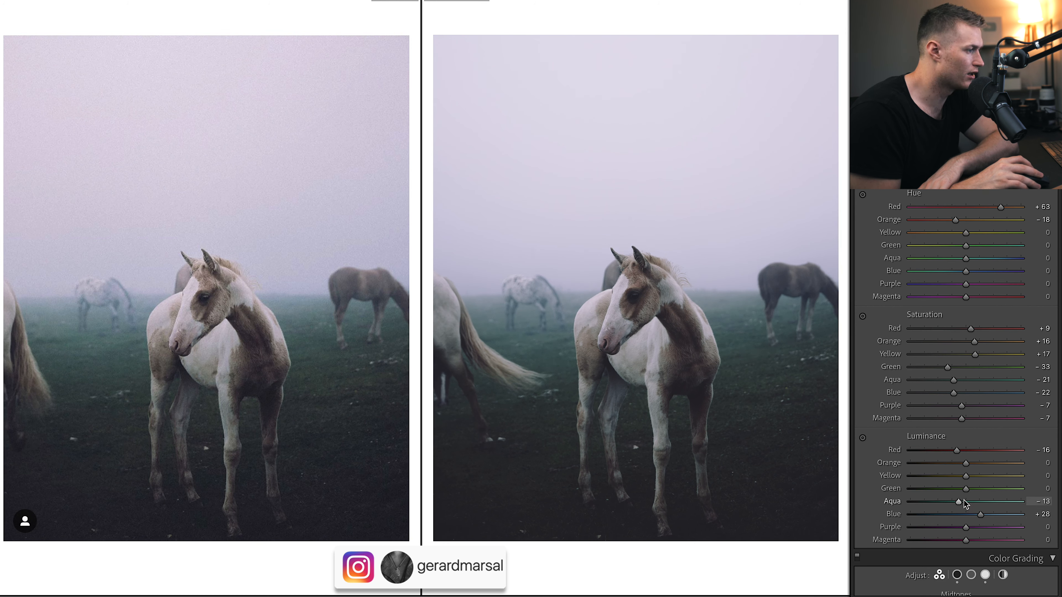
pyautogui.moveTo(959, 501); pyautogui.dragTo(981, 504)
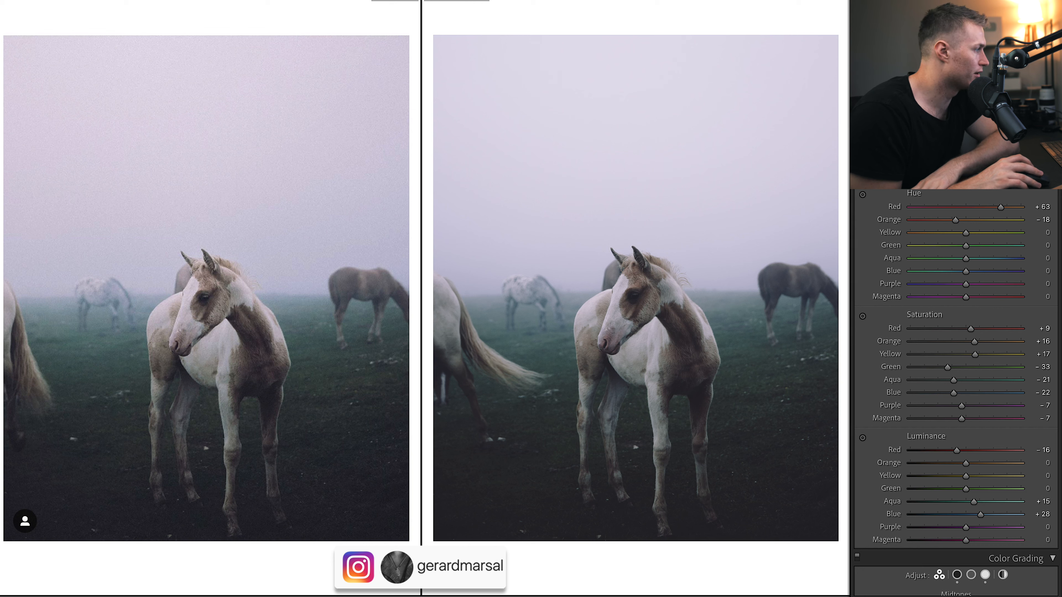
# Test the extremes of the Green hue on the grass and set it to -17
pyautogui.moveTo(966, 246); pyautogui.dragTo(1061, 254)
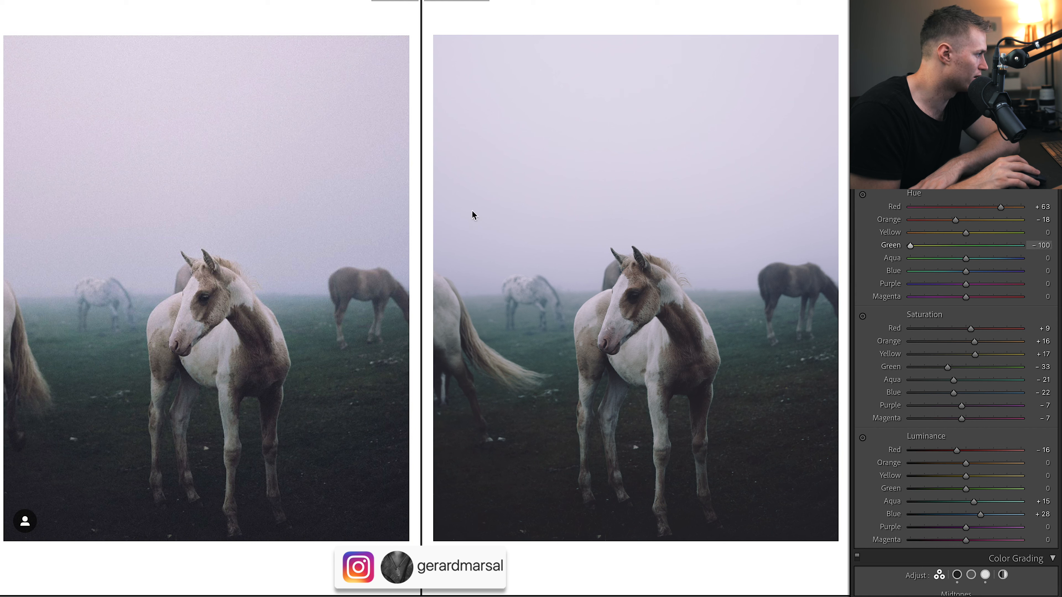
pyautogui.click(956, 250)
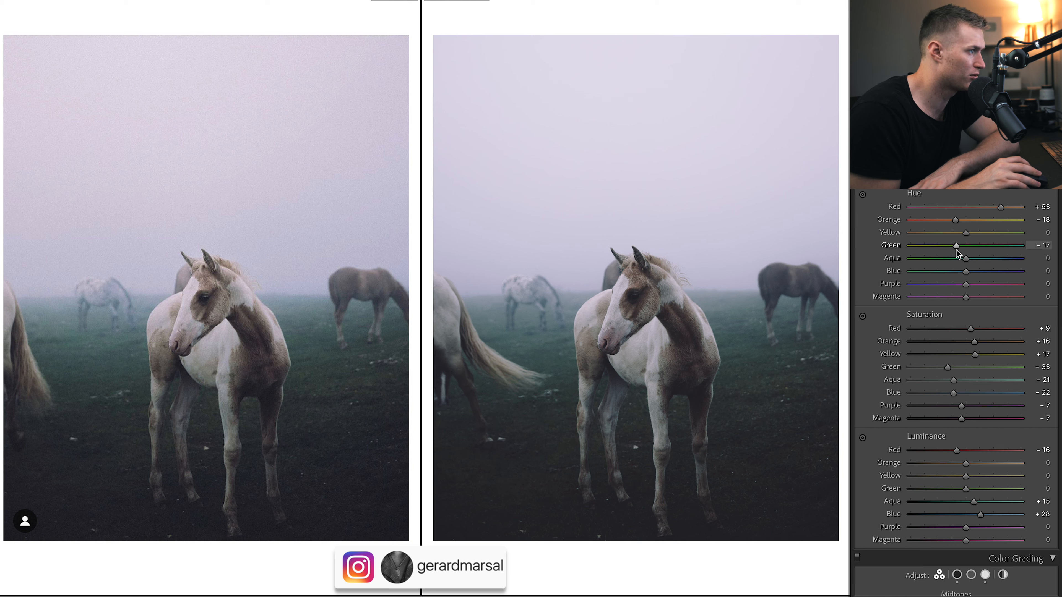
# Test the extremes of the Blue and Purple hues, setting the hue to Green -23, Blue +10 and Purple +35
pyautogui.moveTo(952, 252); pyautogui.dragTo(911, 289)
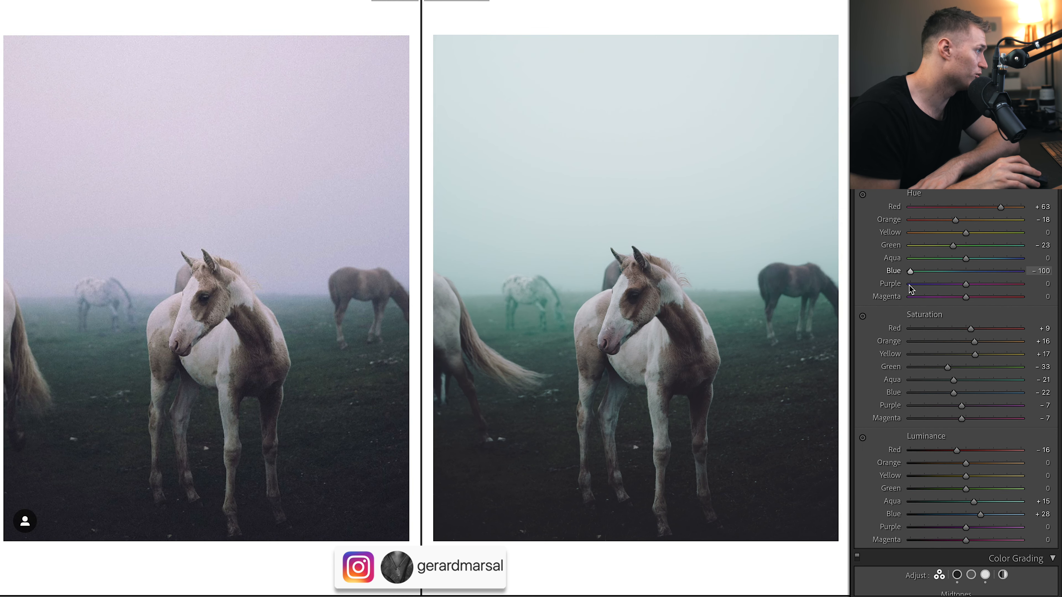
pyautogui.moveTo(983, 278); pyautogui.dragTo(679, 306)
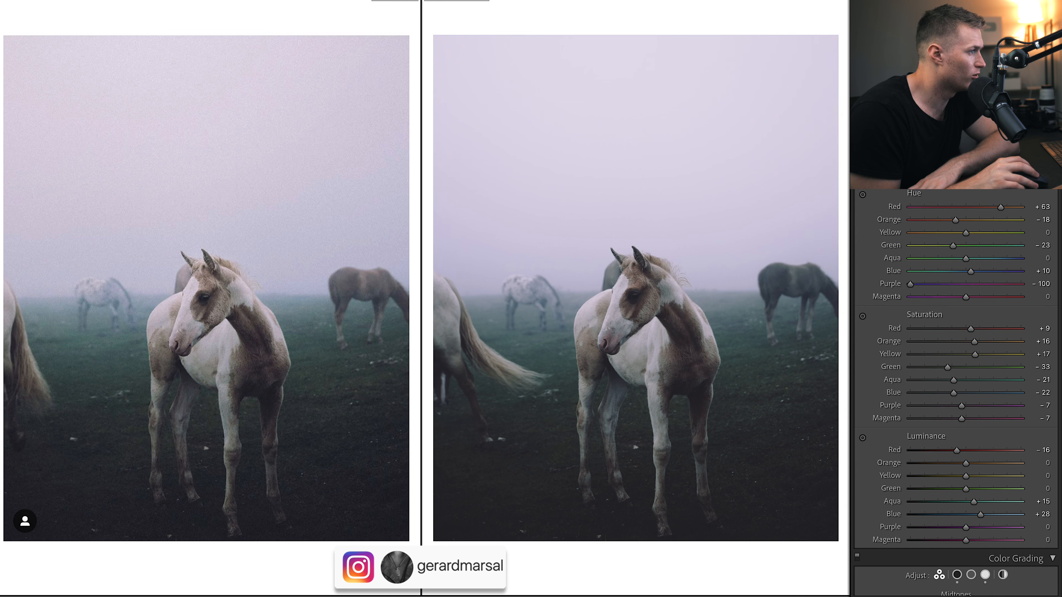
pyautogui.moveTo(910, 285); pyautogui.dragTo(984, 289)
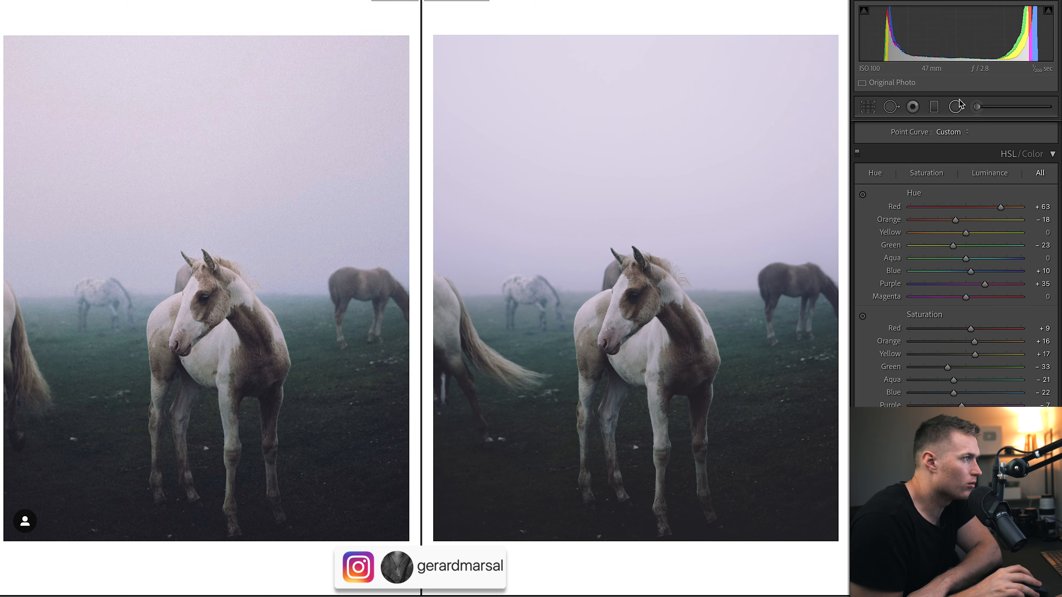
# Set the exposure of the existing brush mask on the horse's face to 0.15 and the one on its front leg to 0.26
pyautogui.click(979, 107)
pyautogui.click(633, 312)
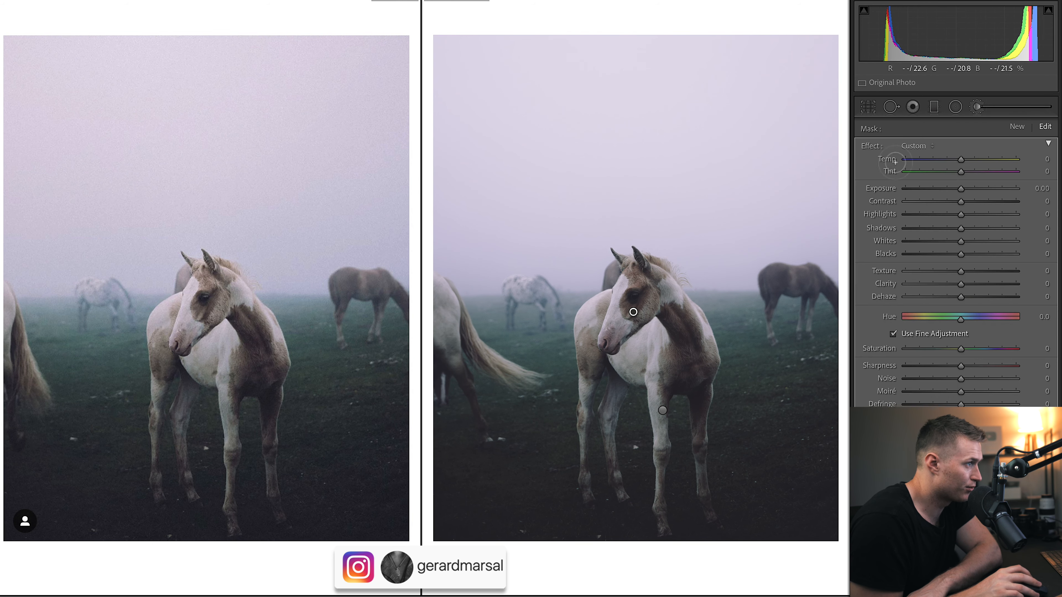
pyautogui.moveTo(961, 188); pyautogui.dragTo(964, 191)
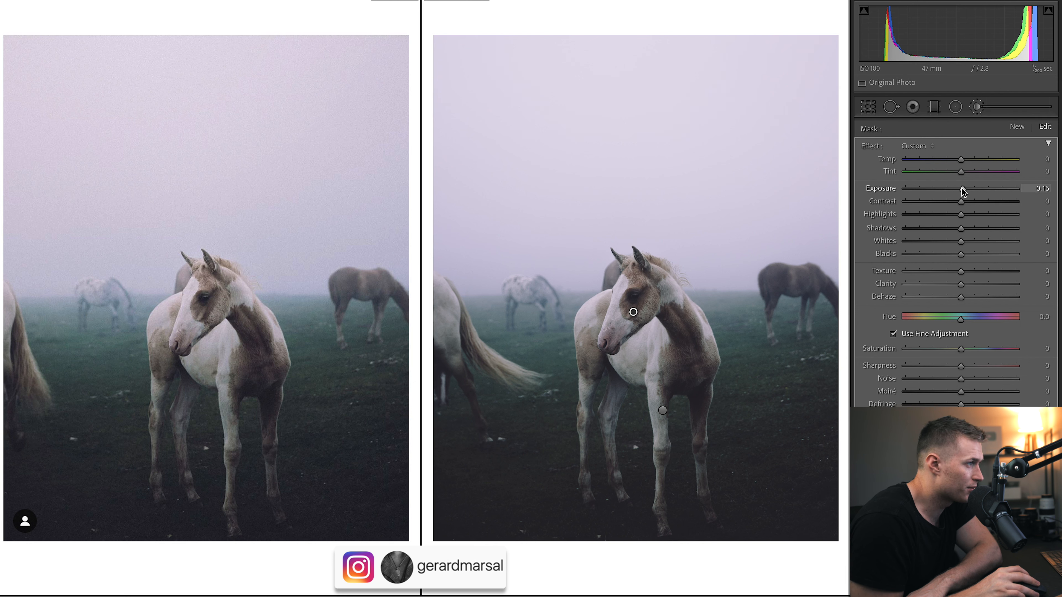
pyautogui.click(663, 410)
pyautogui.moveTo(960, 189); pyautogui.dragTo(965, 192)
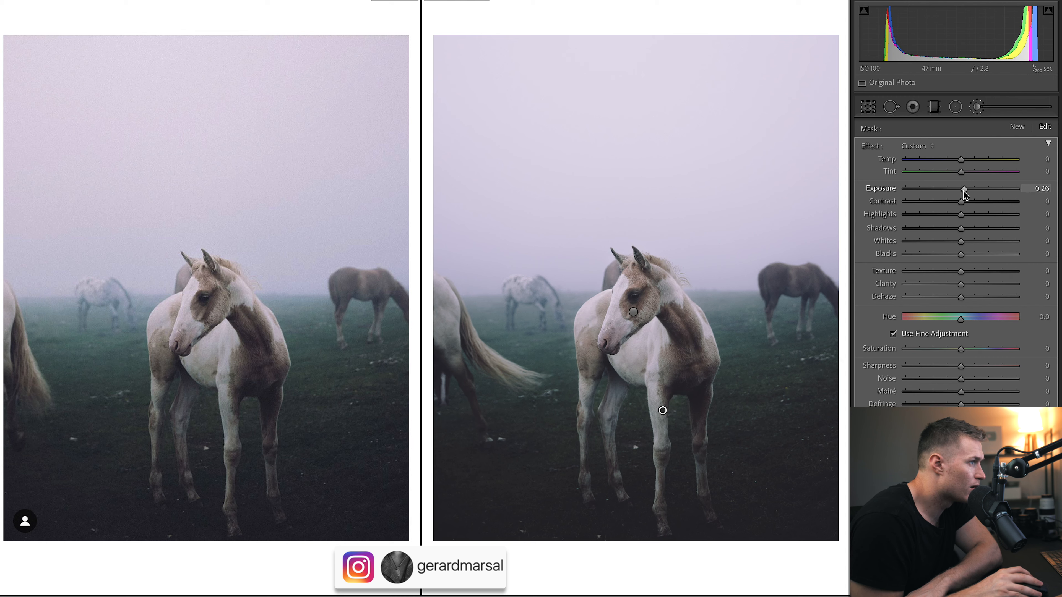
pyautogui.press('k')
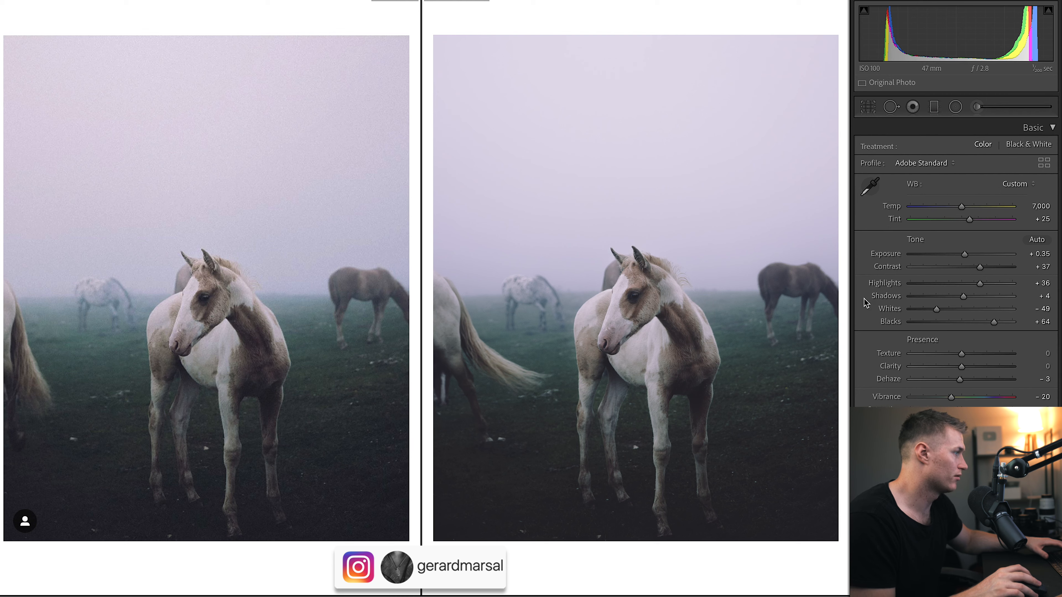
# Add film grain with Amount 38, Size 33 and Roughness 77
pyautogui.scroll(-15, 856, 264)
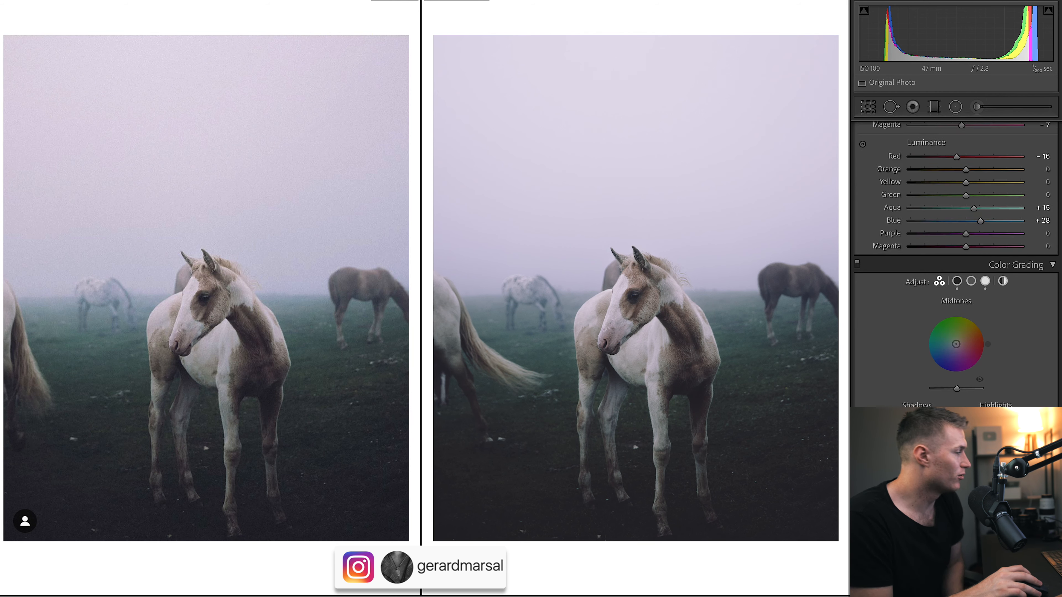
pyautogui.scroll(-15, 956, 264)
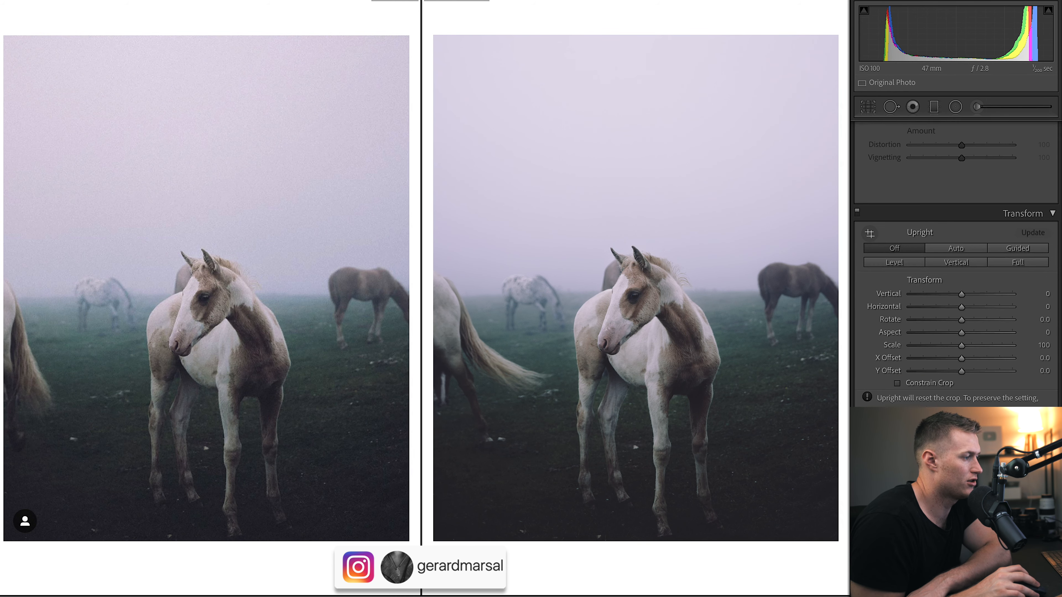
pyautogui.scroll(-4, 955, 264)
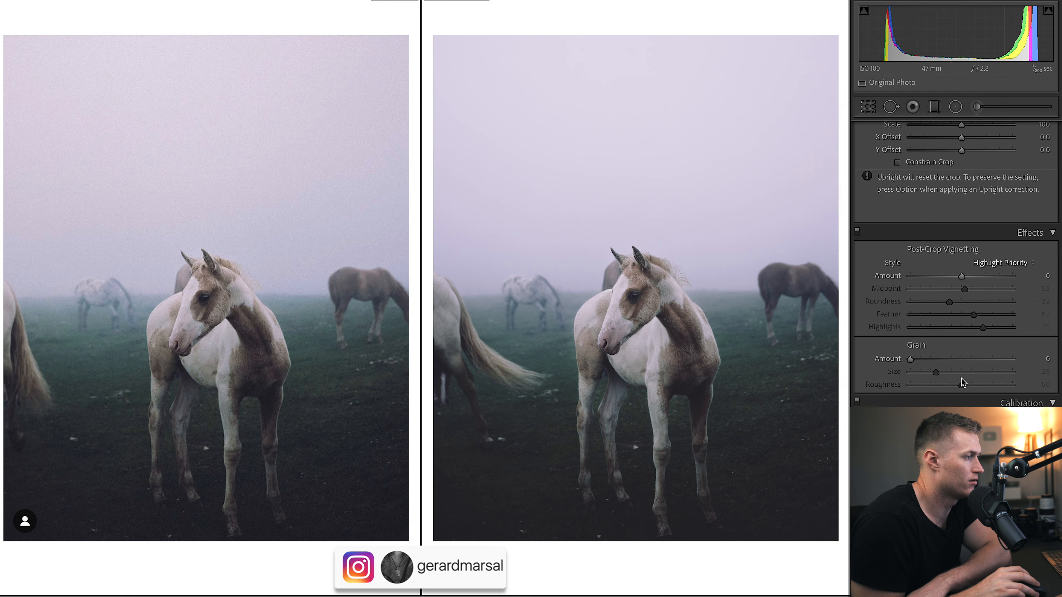
pyautogui.moveTo(911, 359); pyautogui.dragTo(944, 375)
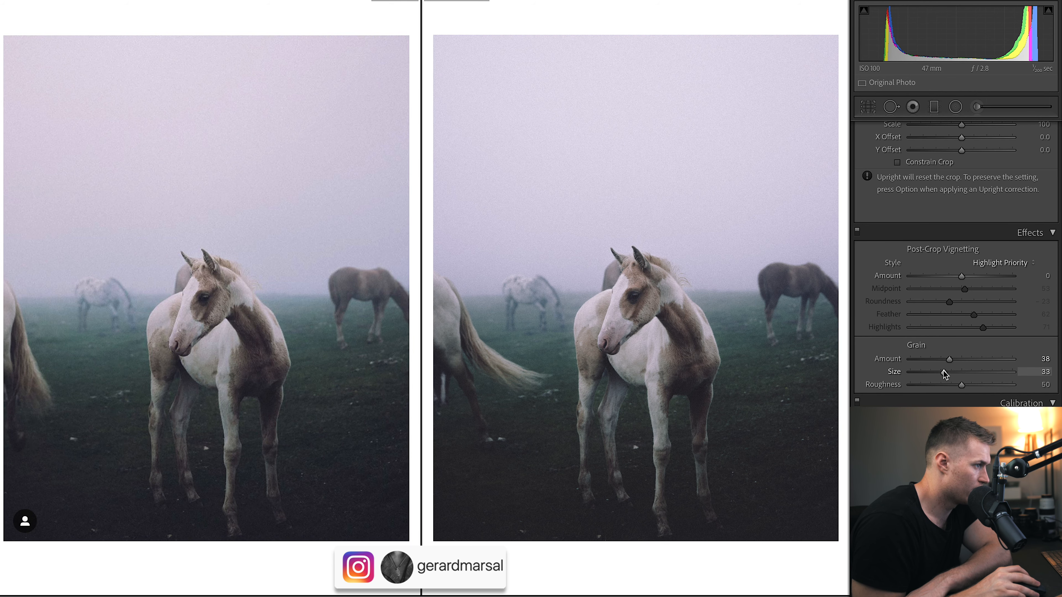
pyautogui.moveTo(961, 385); pyautogui.dragTo(970, 385)
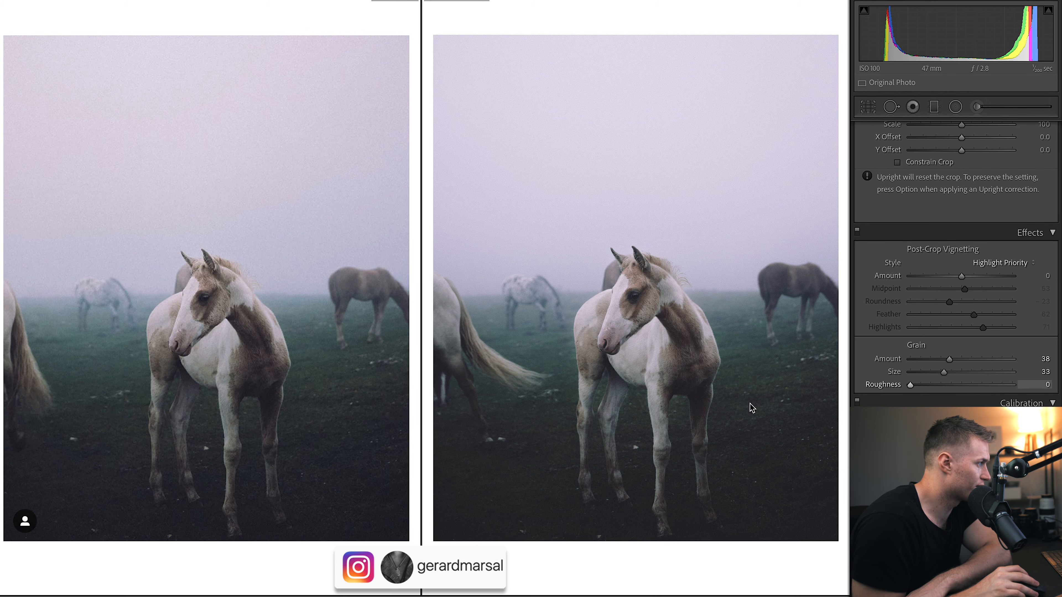
pyautogui.moveTo(750, 403); pyautogui.dragTo(977, 407)
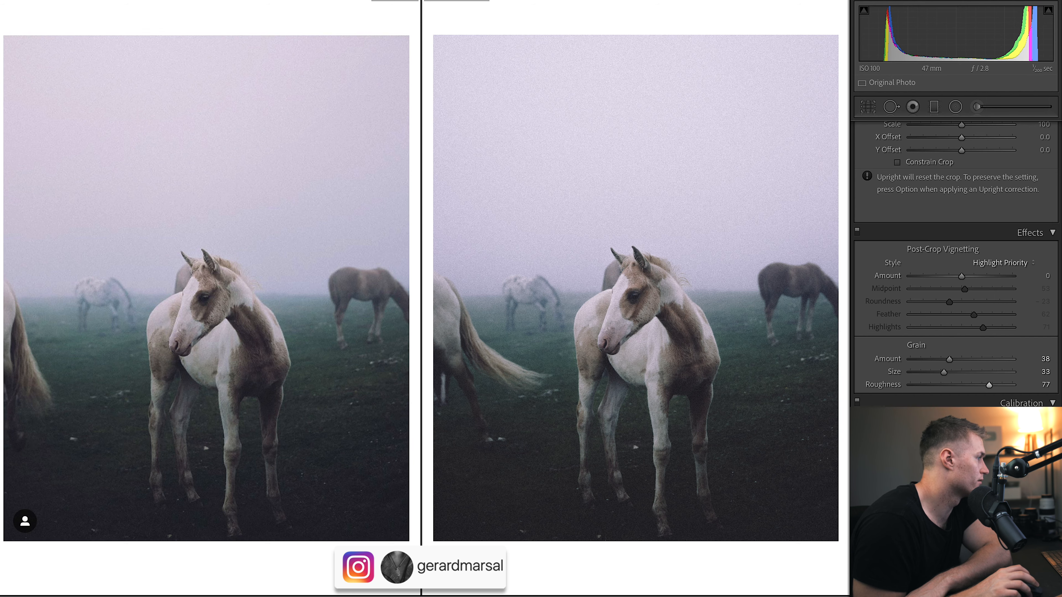
# Try enabling the lens profile corrections and switch them off again
pyautogui.scroll(8, 956, 264)
pyautogui.scroll(4, 955, 264)
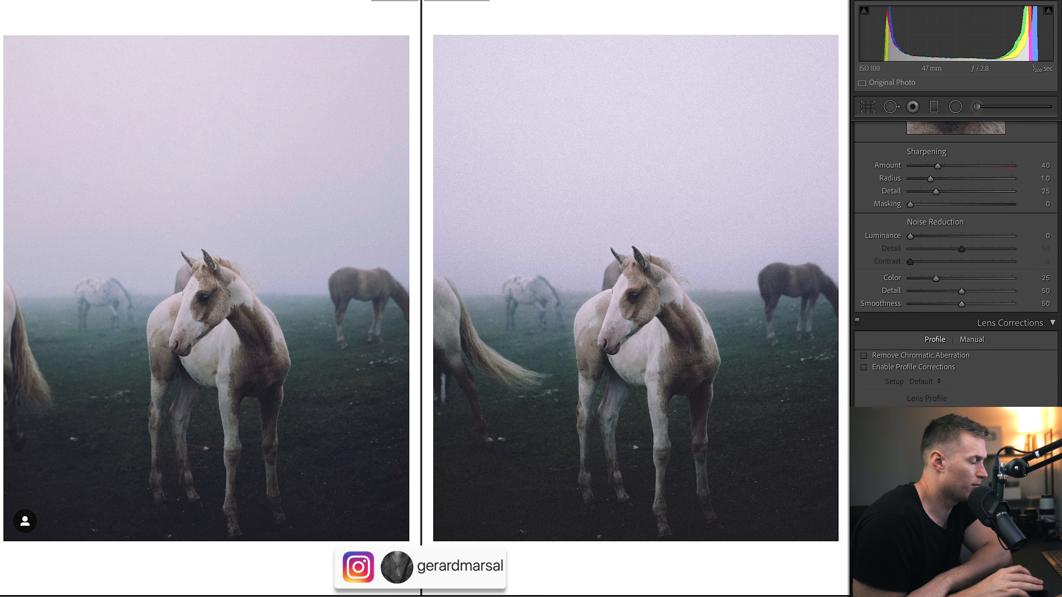
pyautogui.click(864, 368)
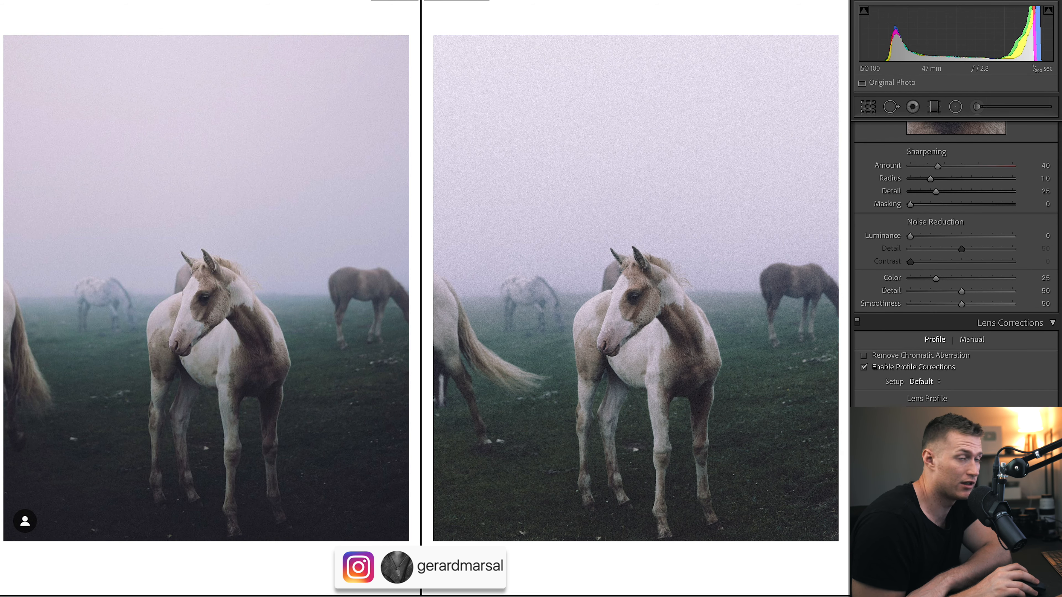
pyautogui.click(864, 368)
# Sharpen the photo with Amount 139, Radius 1.1 and Detail 0
pyautogui.scroll(4, 959, 385)
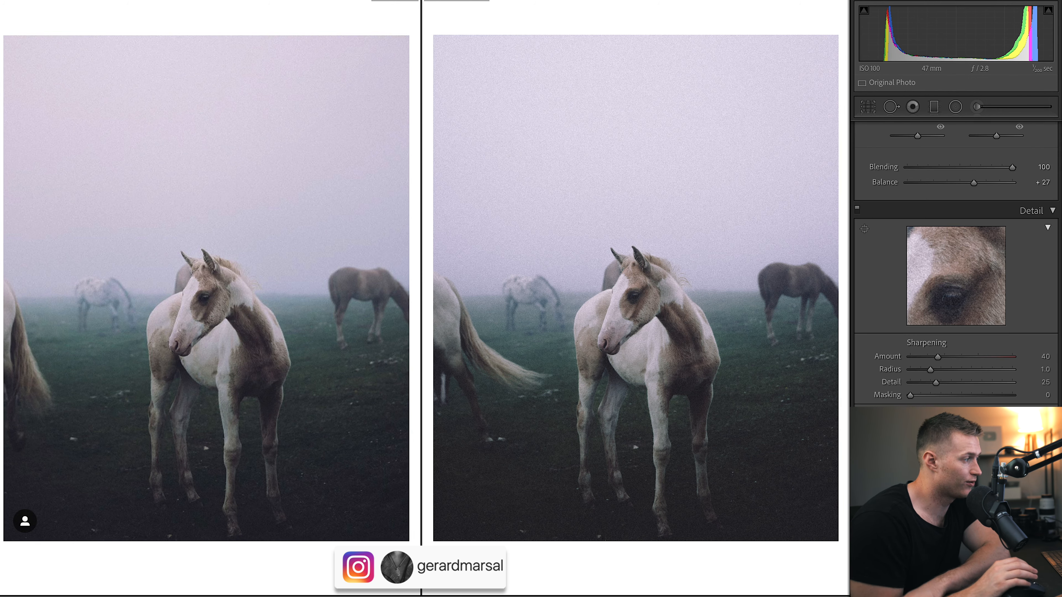
pyautogui.moveTo(938, 356); pyautogui.dragTo(996, 370)
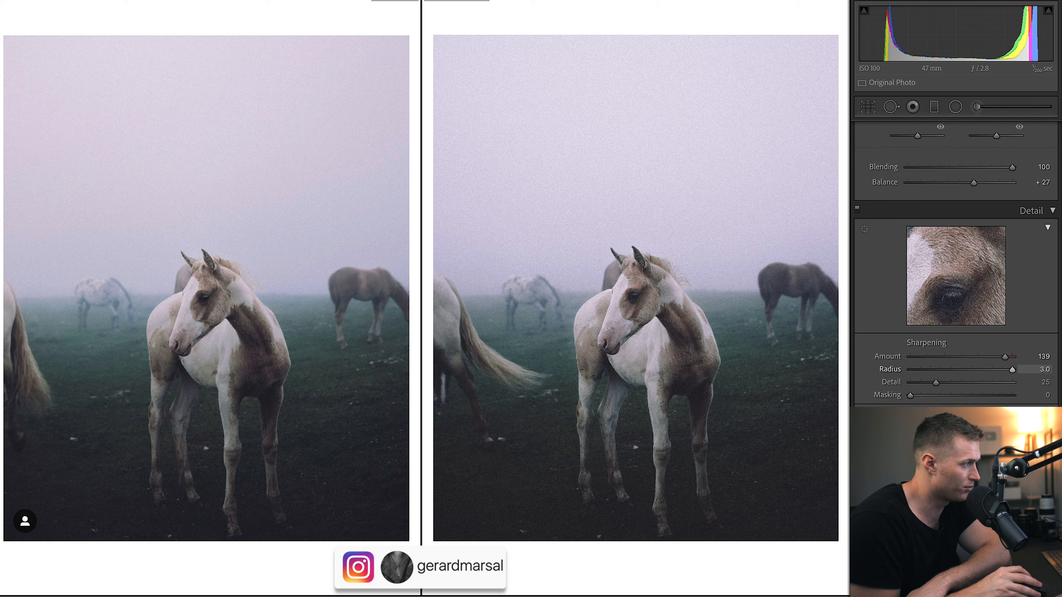
pyautogui.moveTo(860, 390); pyautogui.dragTo(910, 382)
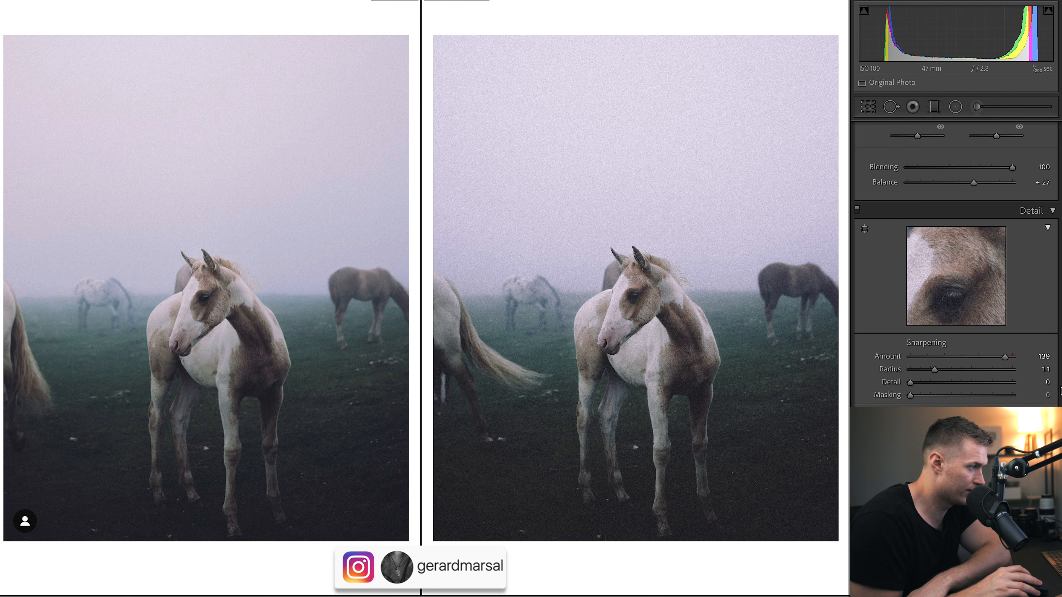
# Review the red, green and blue tone curves and the shadow and highlight color grading against the reference image
pyautogui.scroll(15, 956, 293)
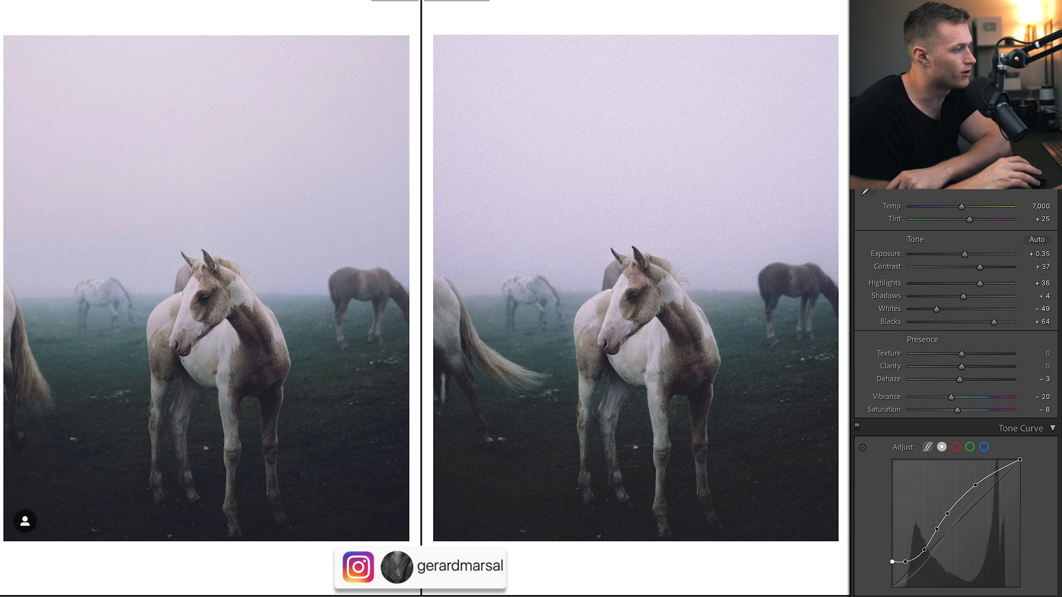
pyautogui.scroll(-3, 924, 468)
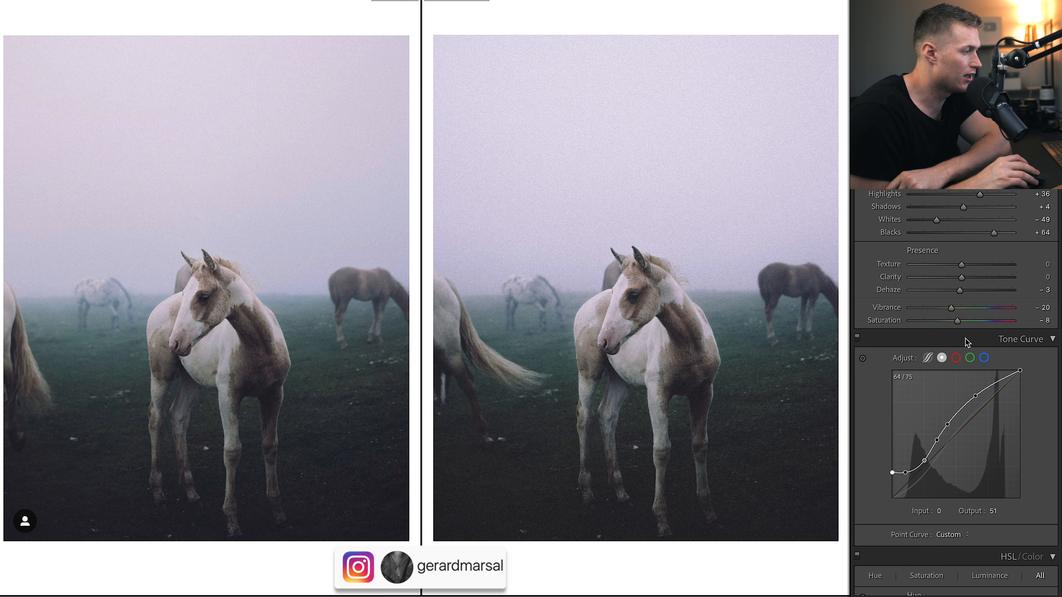
pyautogui.click(956, 357)
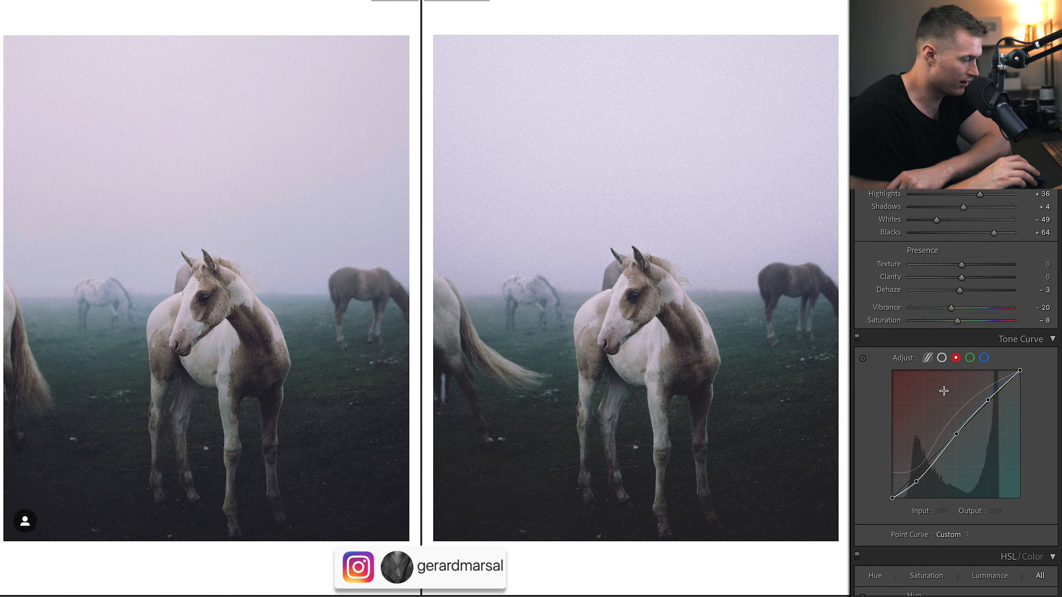
pyautogui.click(971, 358)
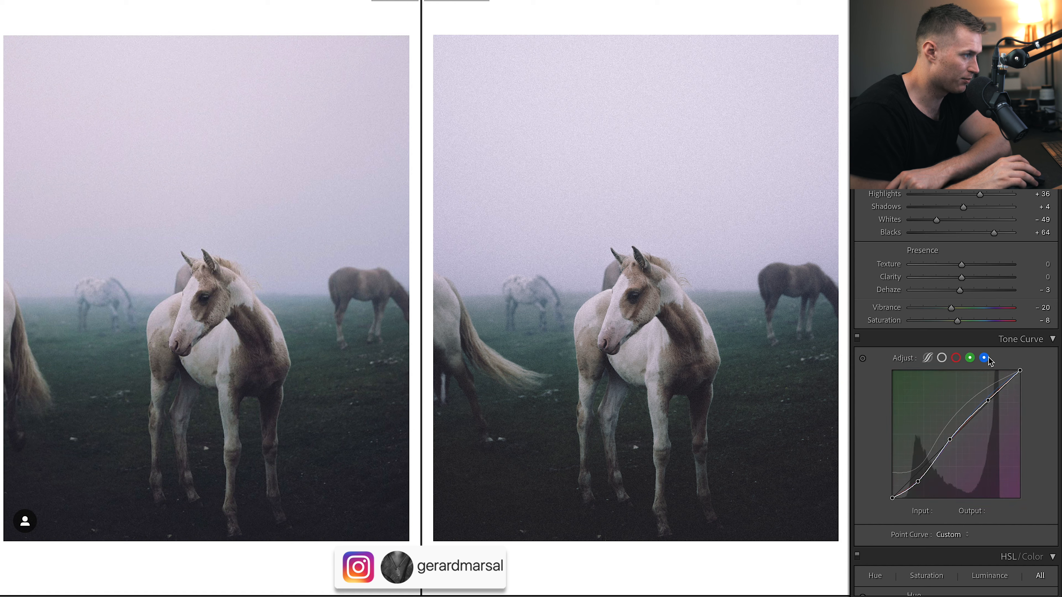
pyautogui.click(985, 358)
pyautogui.click(969, 359)
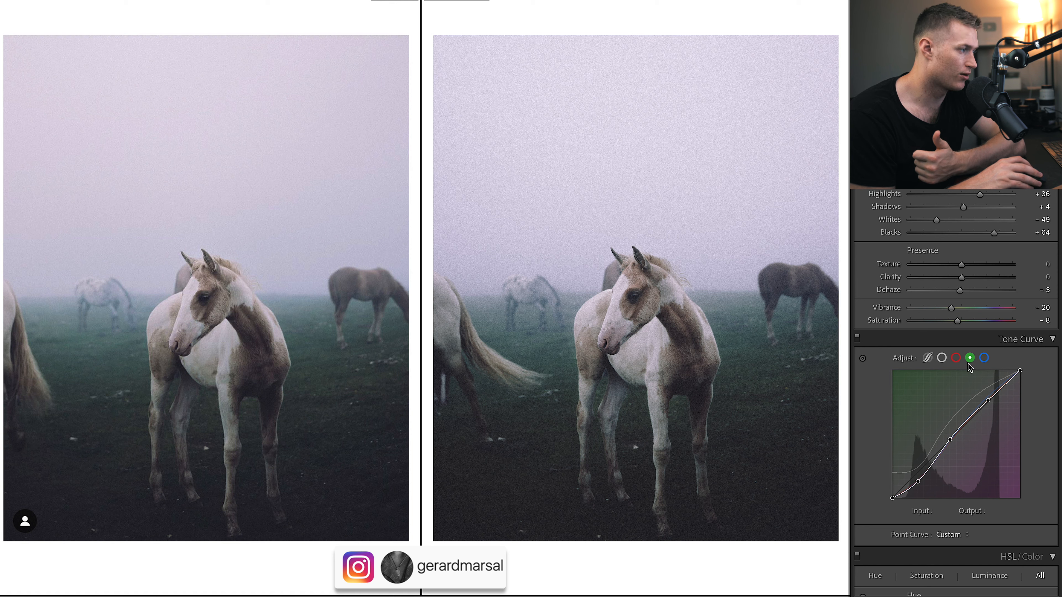
pyautogui.click(956, 358)
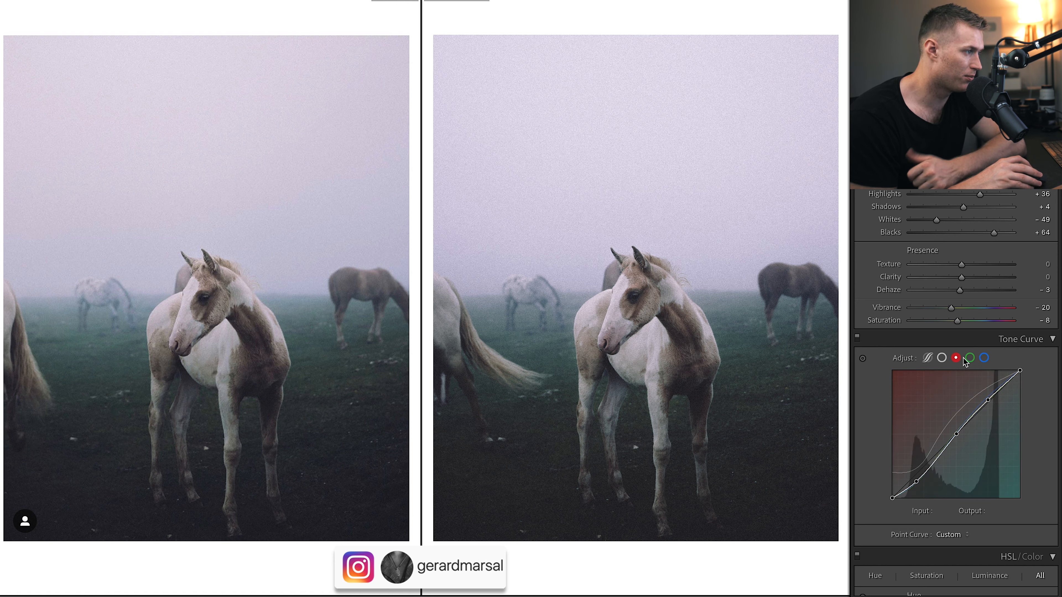
pyautogui.click(985, 358)
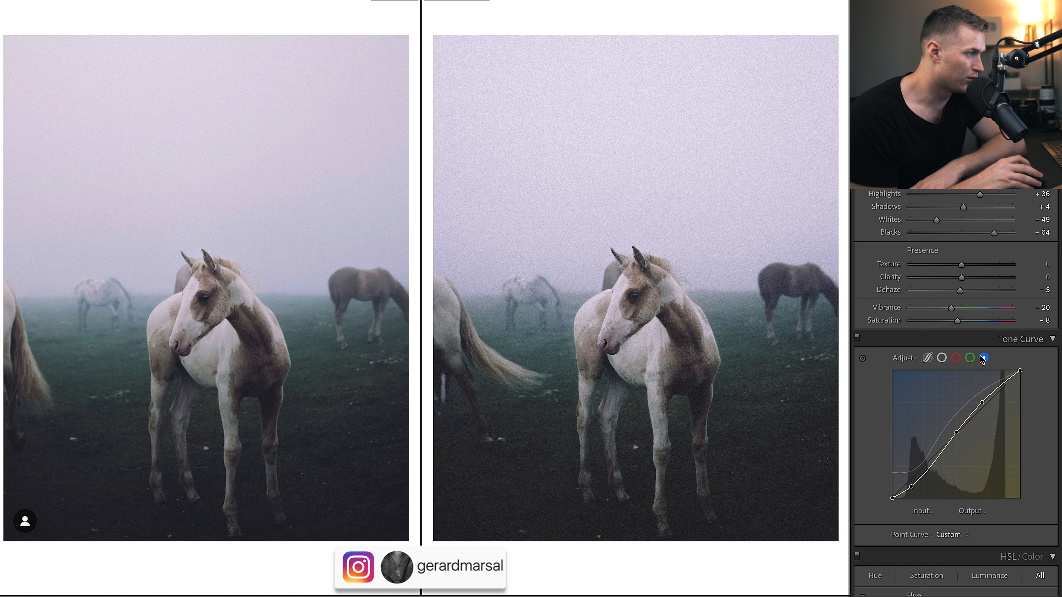
pyautogui.click(971, 358)
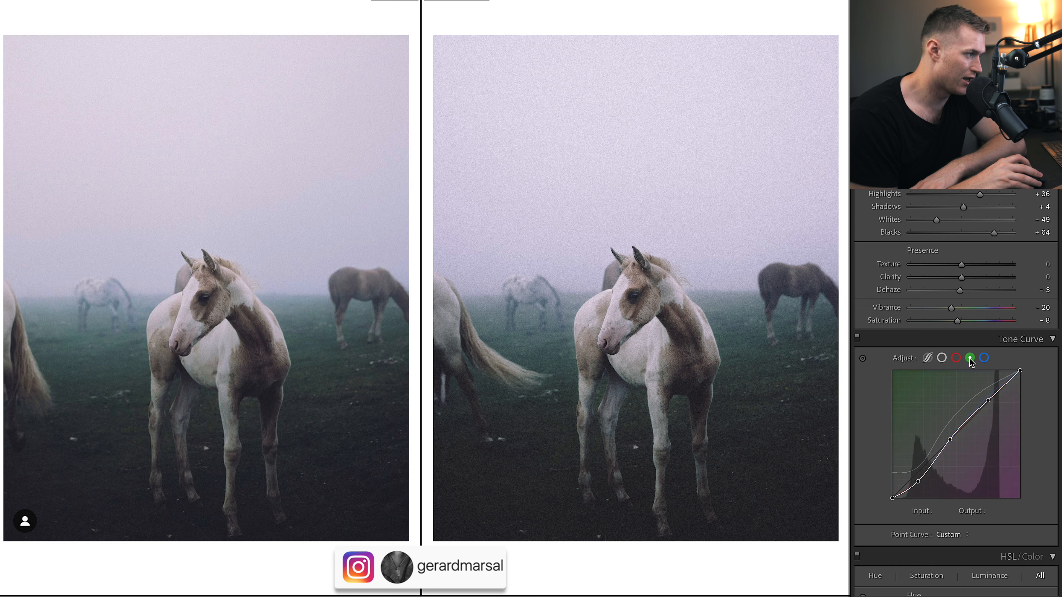
pyautogui.click(957, 358)
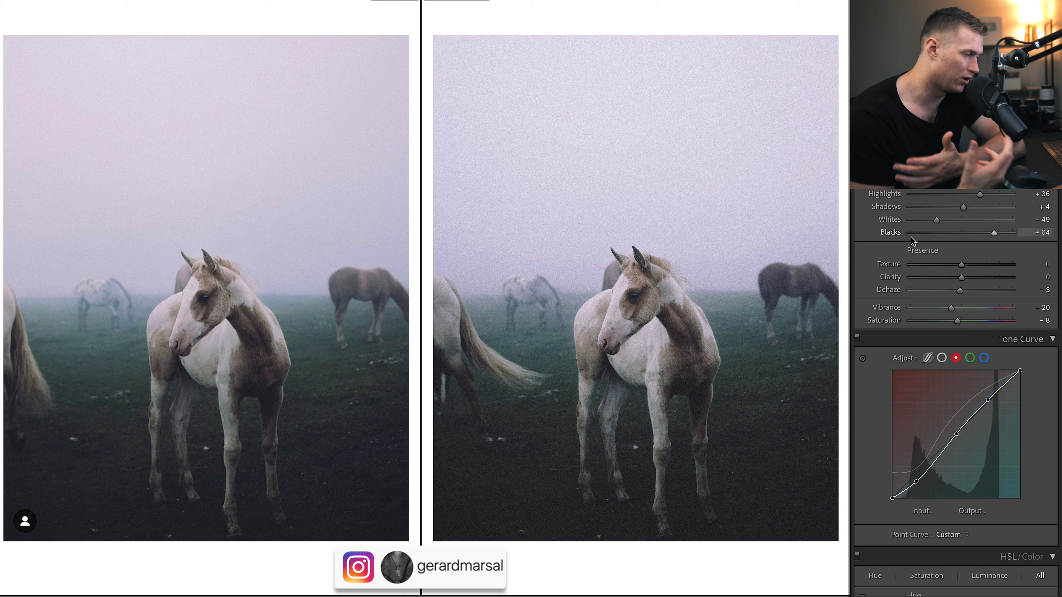
pyautogui.click(985, 358)
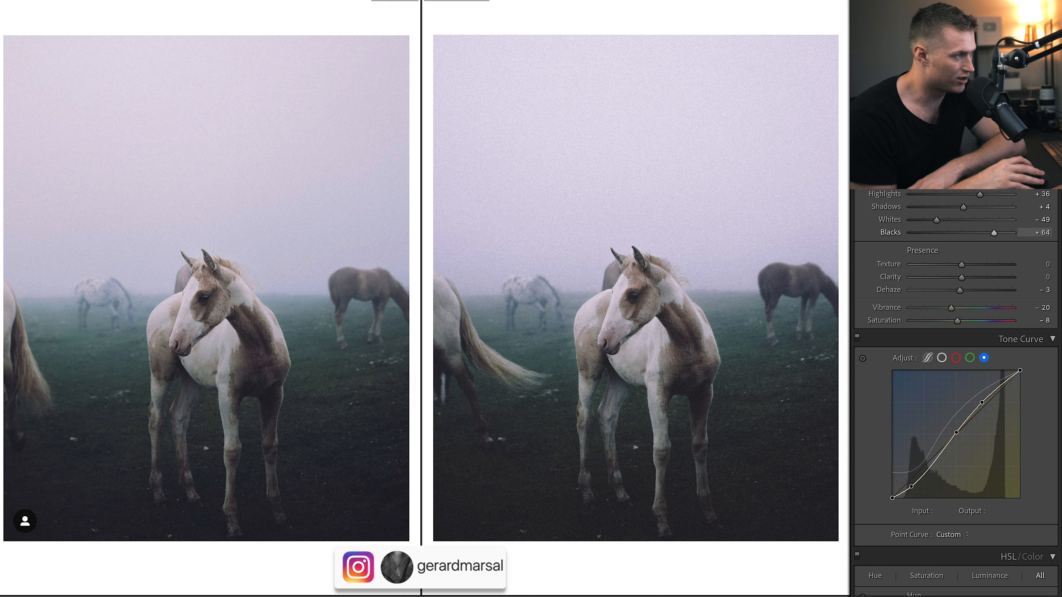
pyautogui.scroll(-10, 956, 392)
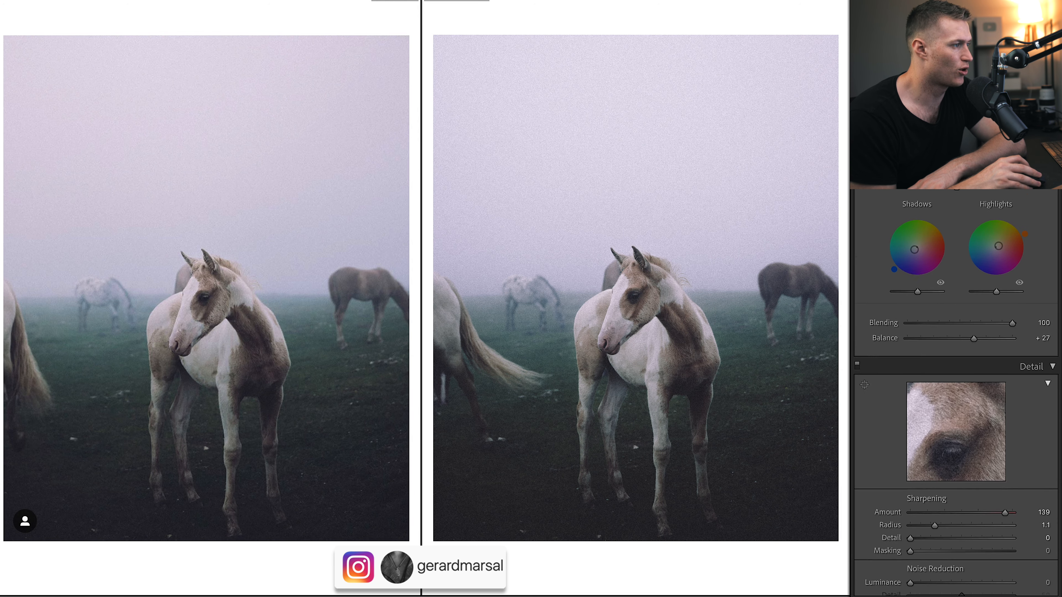
pyautogui.scroll(3, 956, 393)
pyautogui.scroll(-1, 883, 202)
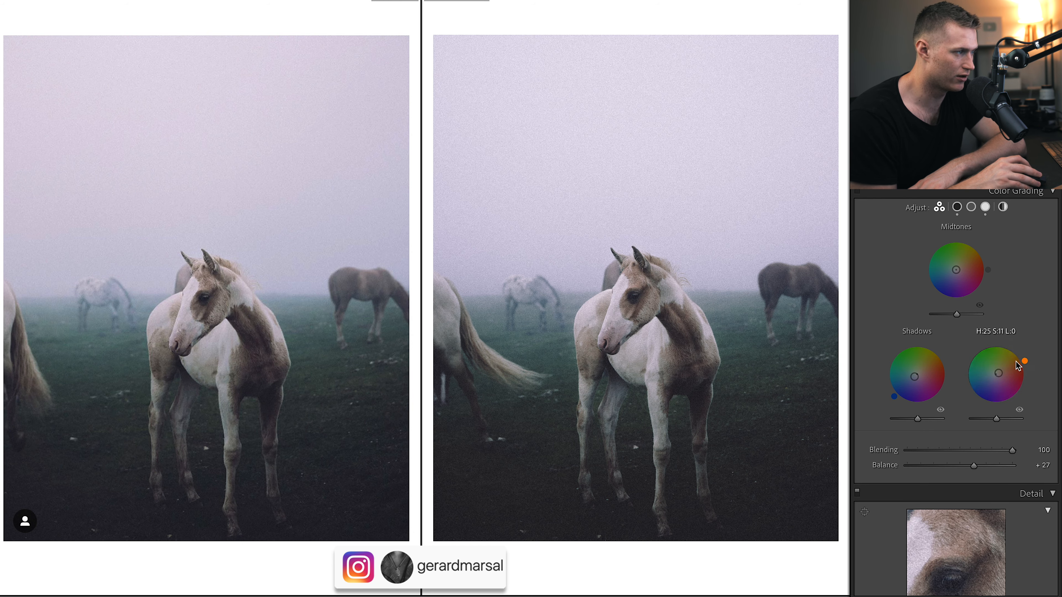
# Try moving the green curve's shadow point to input 51, output 32, and undo the change
pyautogui.scroll(15, 952, 317)
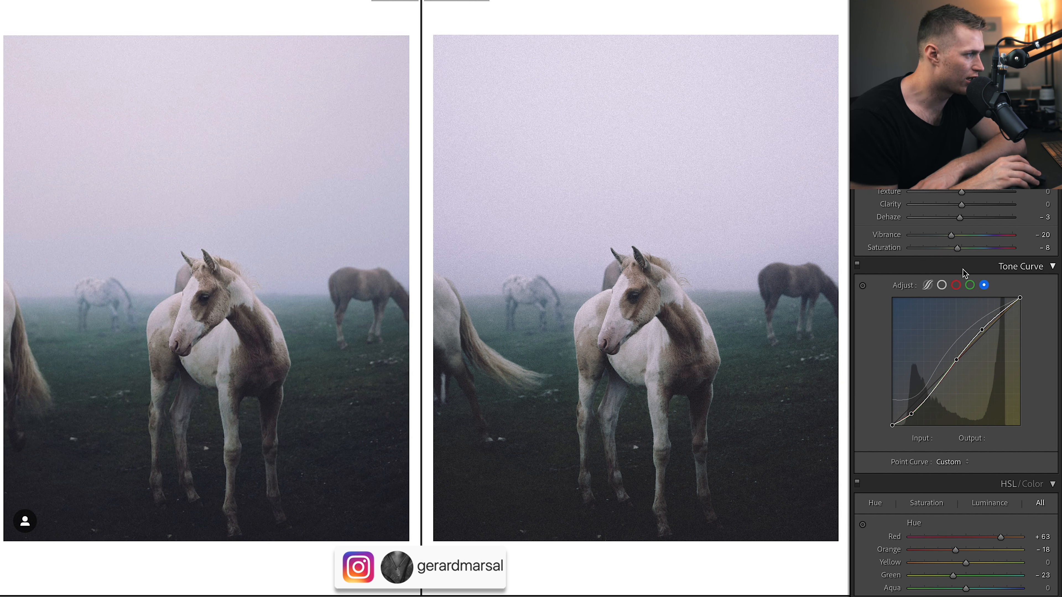
pyautogui.click(956, 285)
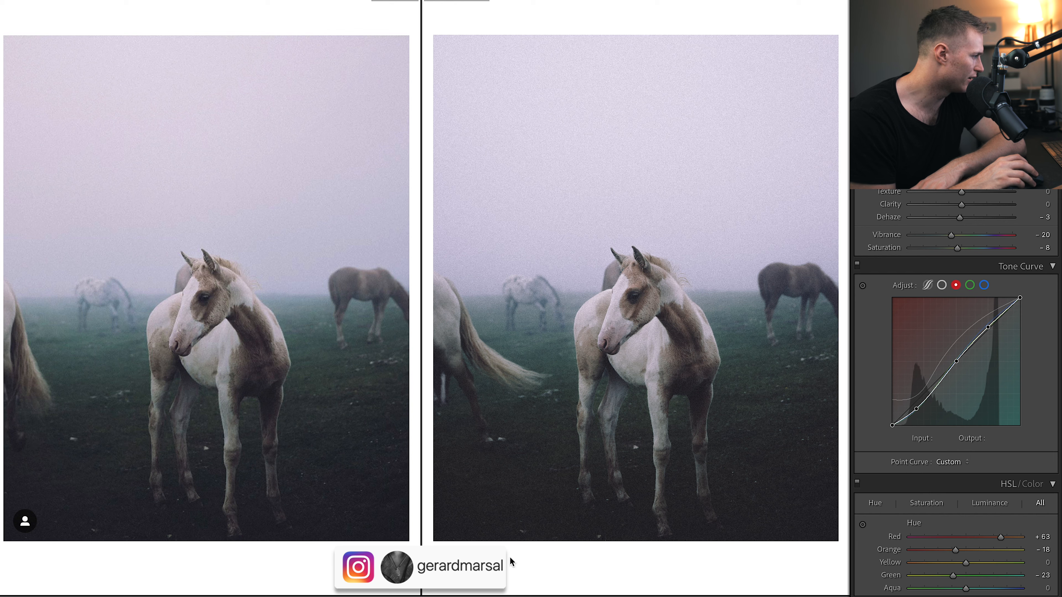
pyautogui.click(970, 285)
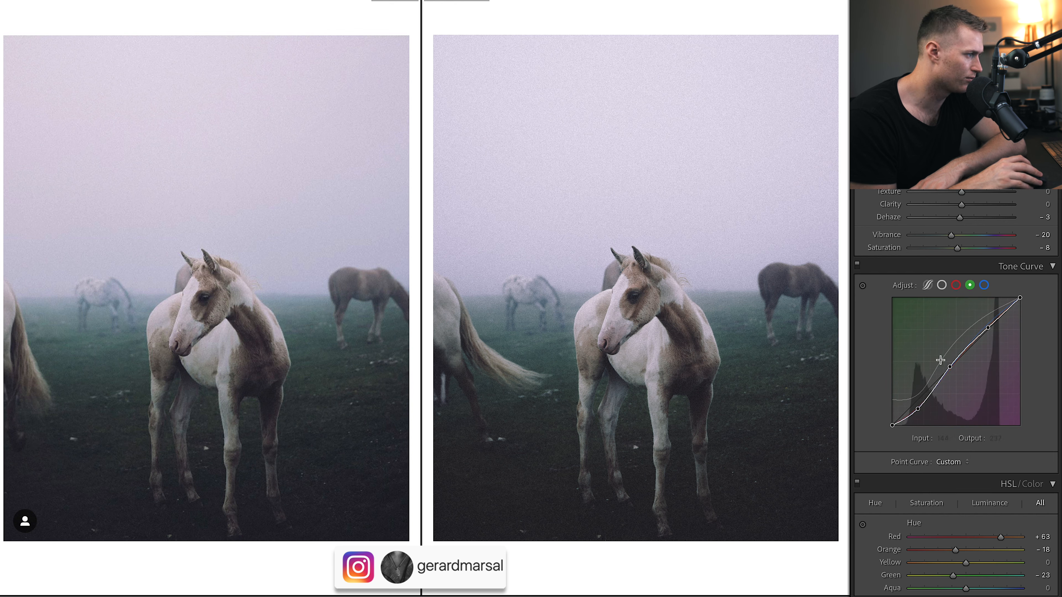
pyautogui.click(919, 410)
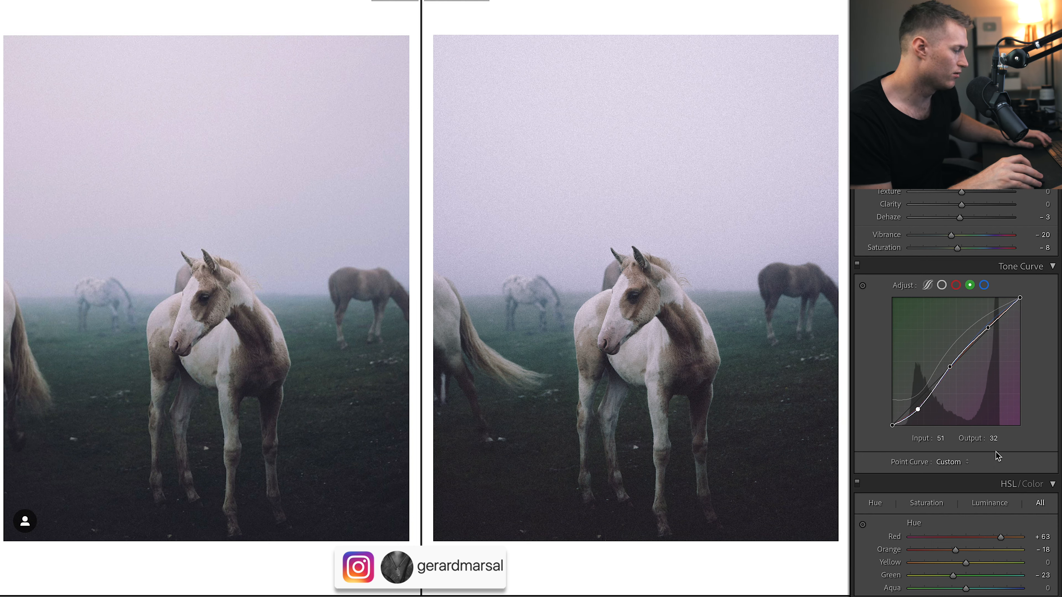
pyautogui.hotkey('ctrl', 'z')
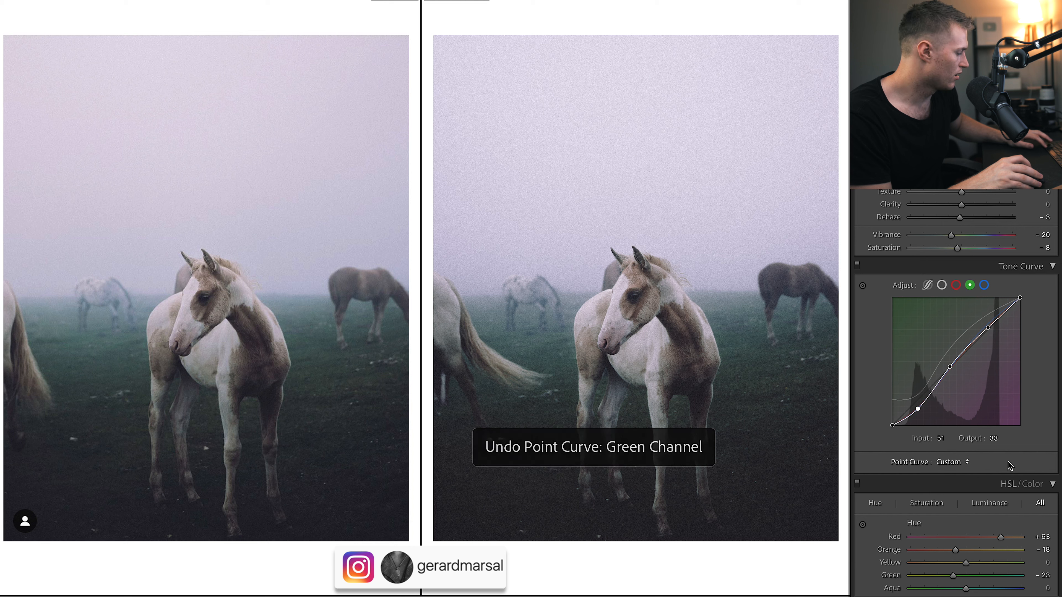
# Redo the green curve change with its shadow point at input 51, output 32, and return to the combined RGB curve
pyautogui.hotkey('ctrl', 'shift', 'z')
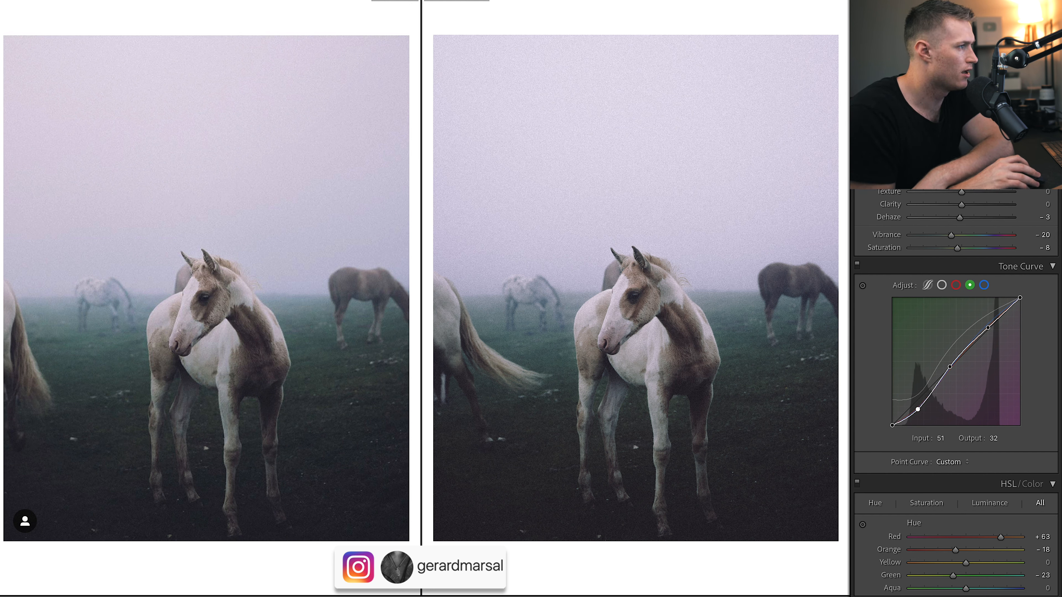
pyautogui.click(957, 286)
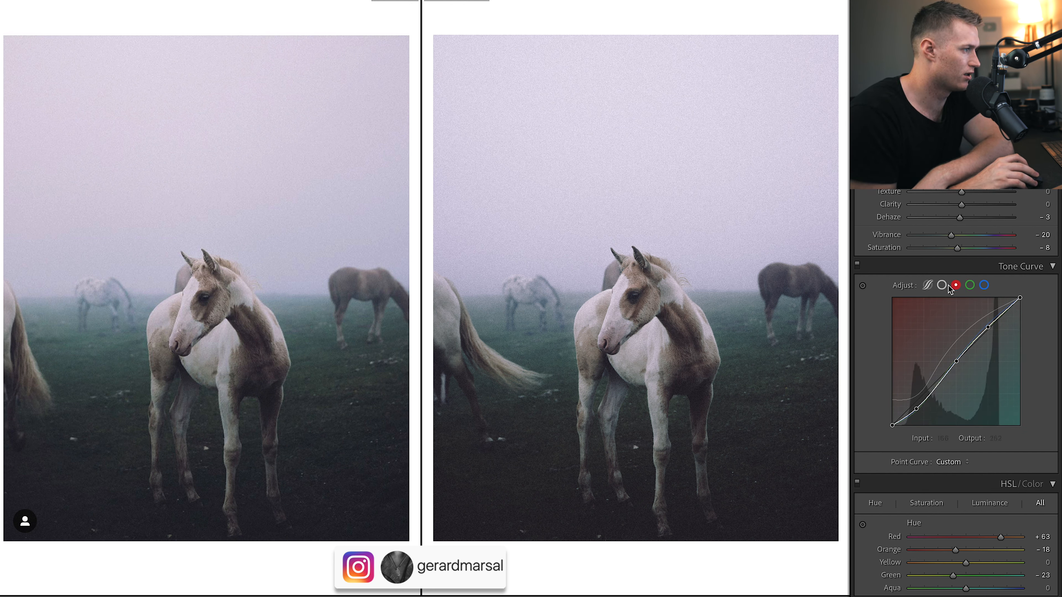
pyautogui.click(939, 286)
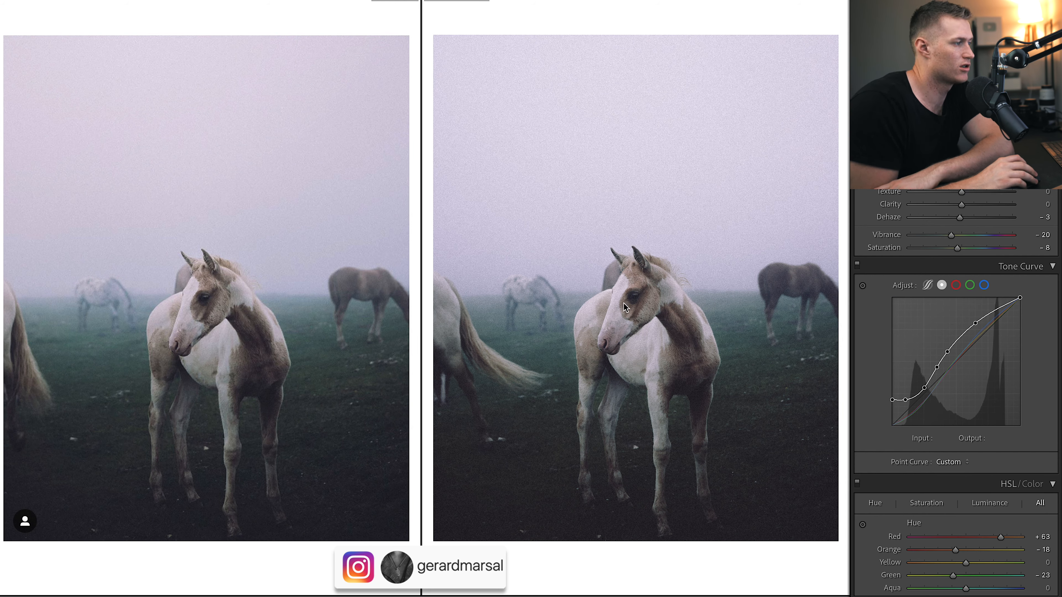
# Reset all develop settings to compare against the unedited photo, and undo the reset
pyautogui.scroll(5, 1005, 592)
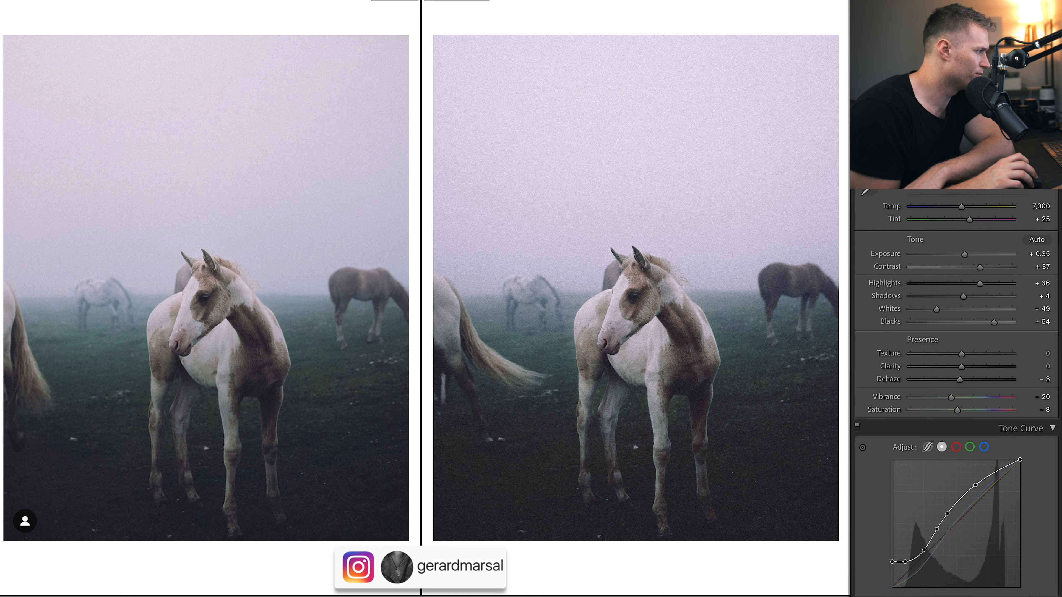
pyautogui.hotkey('ctrl', 'shift', 'r')
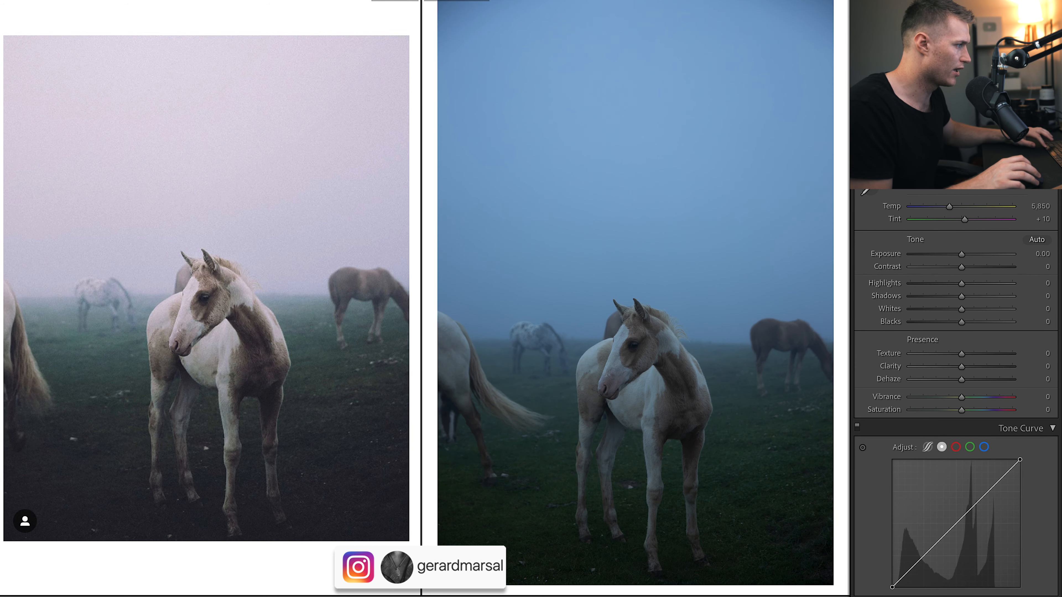
pyautogui.hotkey('ctrl', 'z')
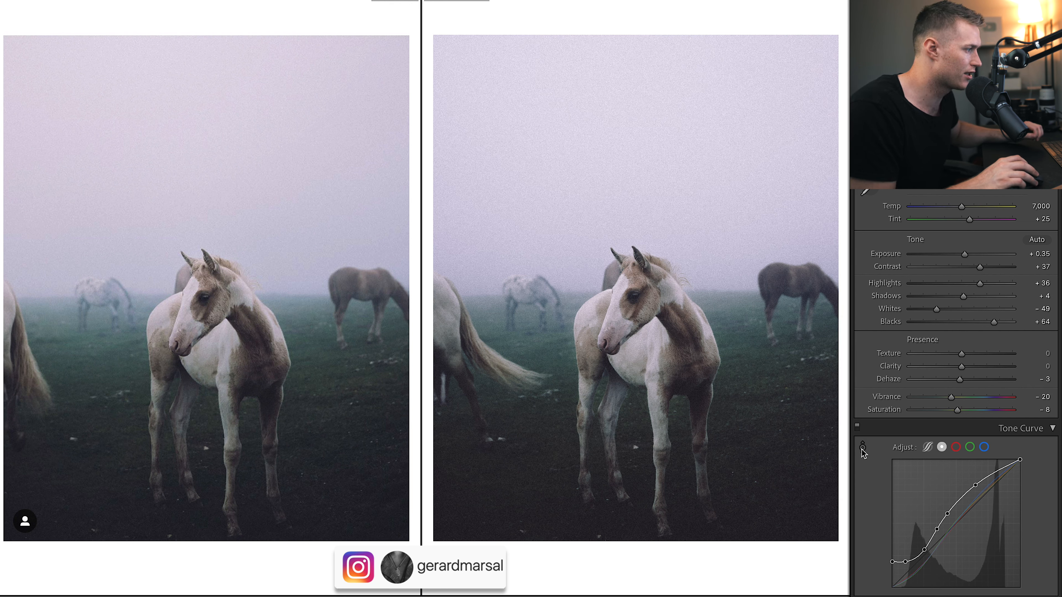
# Compare the photo with and without the tone curve adjustments, leaving them enabled
pyautogui.click(857, 426)
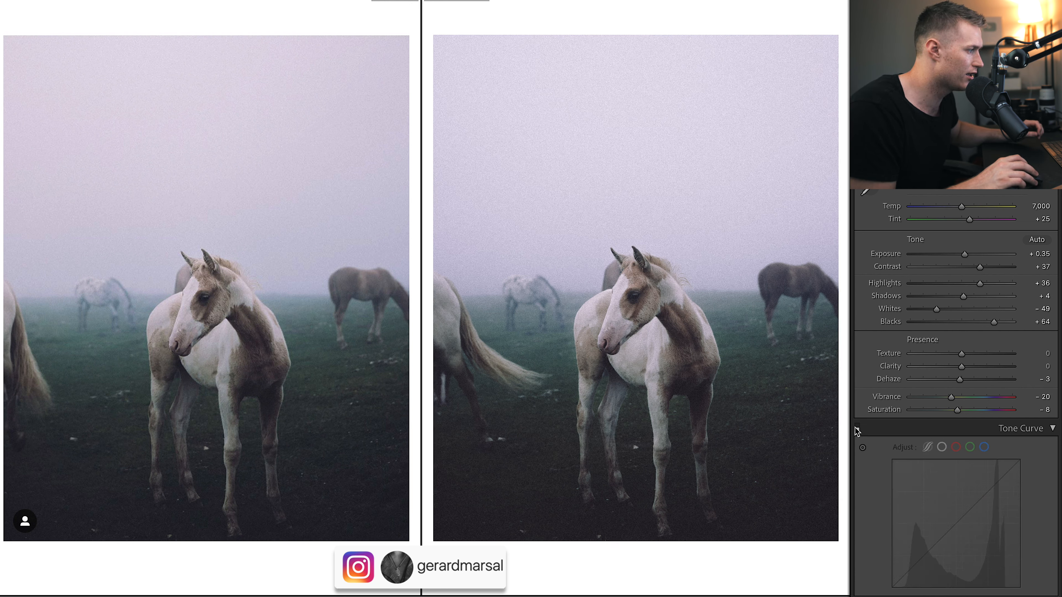
pyautogui.click(857, 426)
pyautogui.click(857, 426)
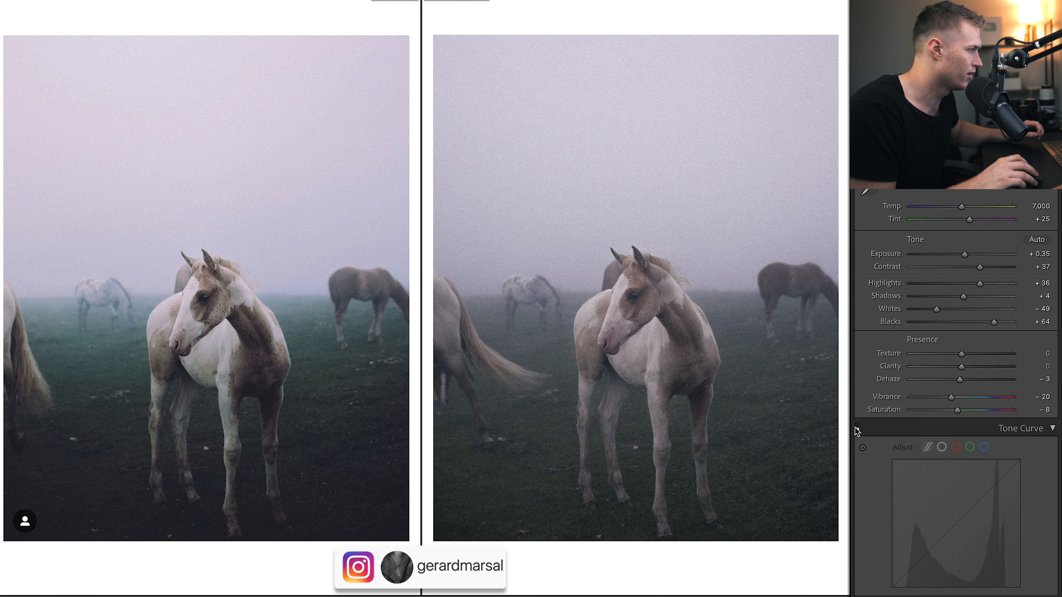
pyautogui.click(857, 426)
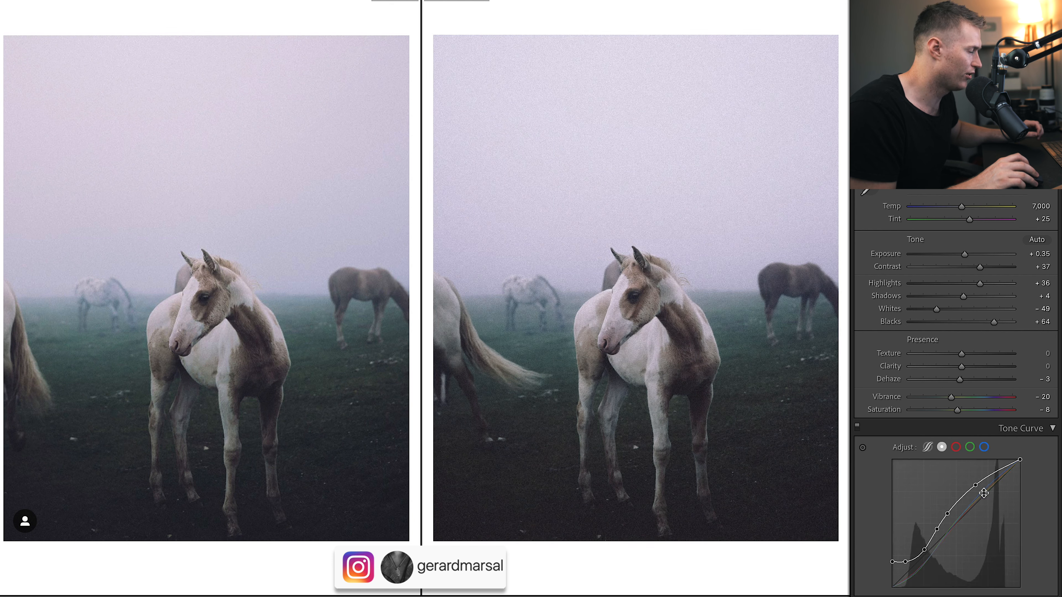
pyautogui.click(857, 426)
pyautogui.click(857, 426)
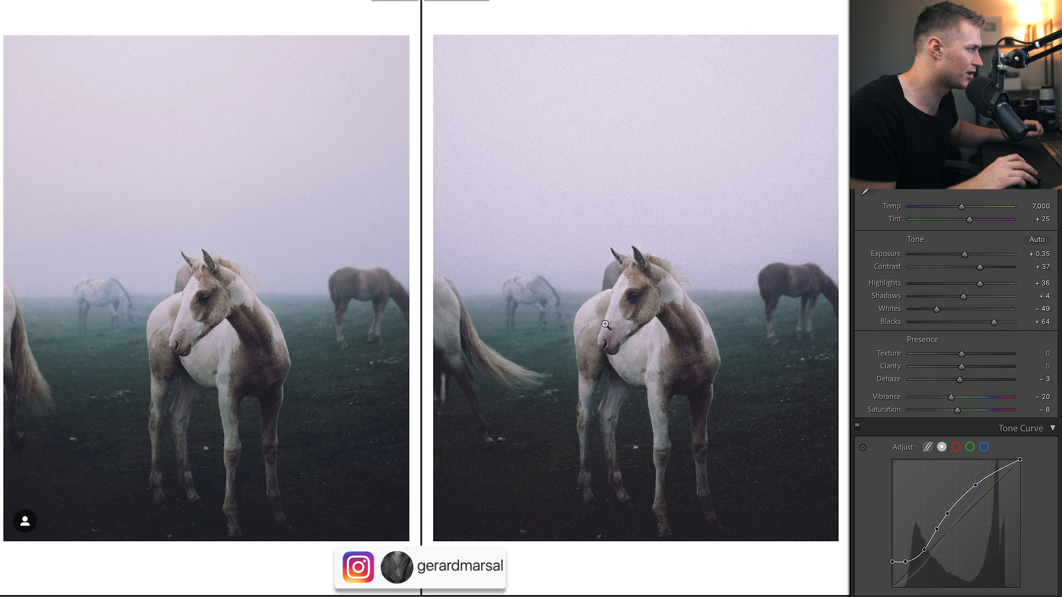
# Examine the grain and detail on the front horse's head and body up close, and return to the full view
pyautogui.click(671, 357)
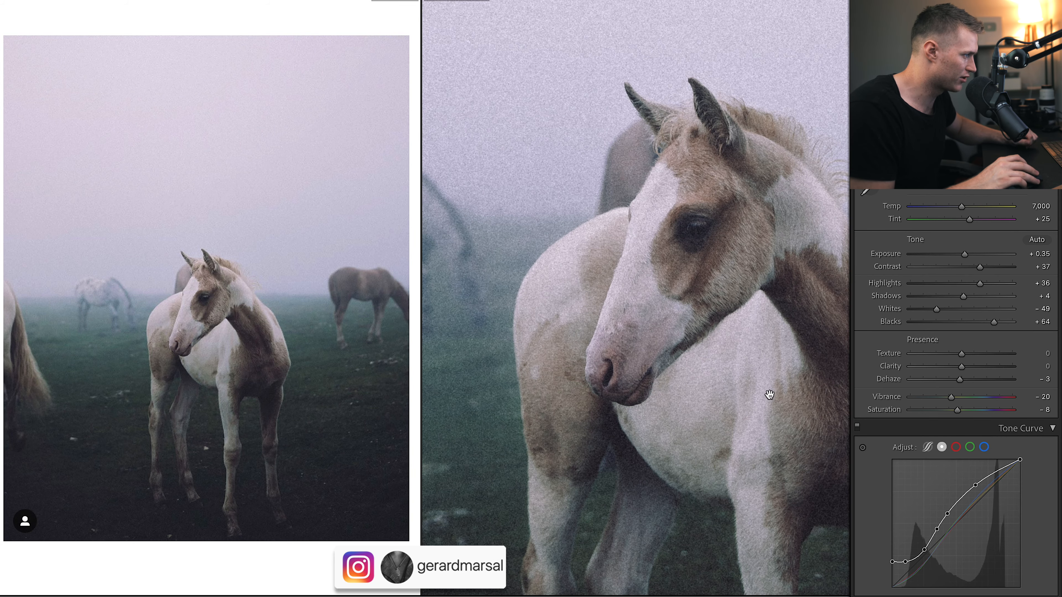
pyautogui.click(769, 395)
pyautogui.click(590, 403)
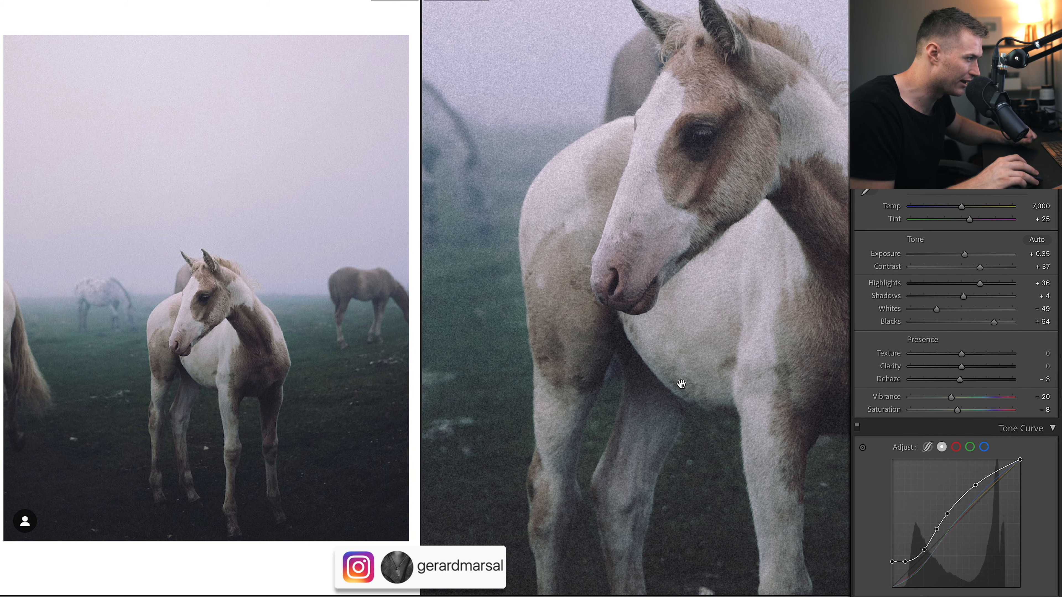
pyautogui.click(735, 309)
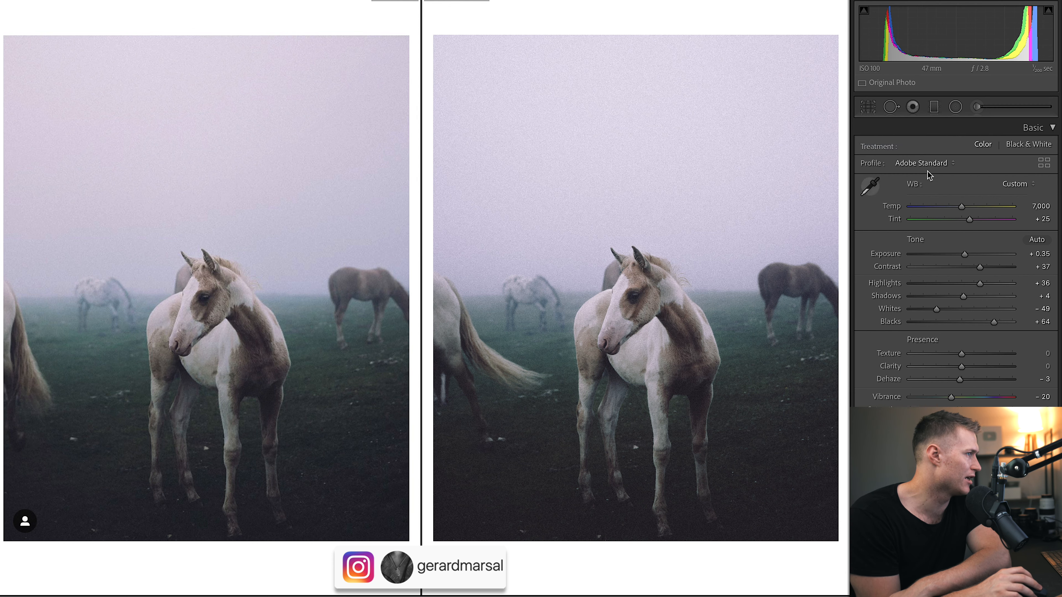
# Add a large radial filter over the upper-left sky with Exposure 0.06 and close the filter
pyautogui.click(957, 107)
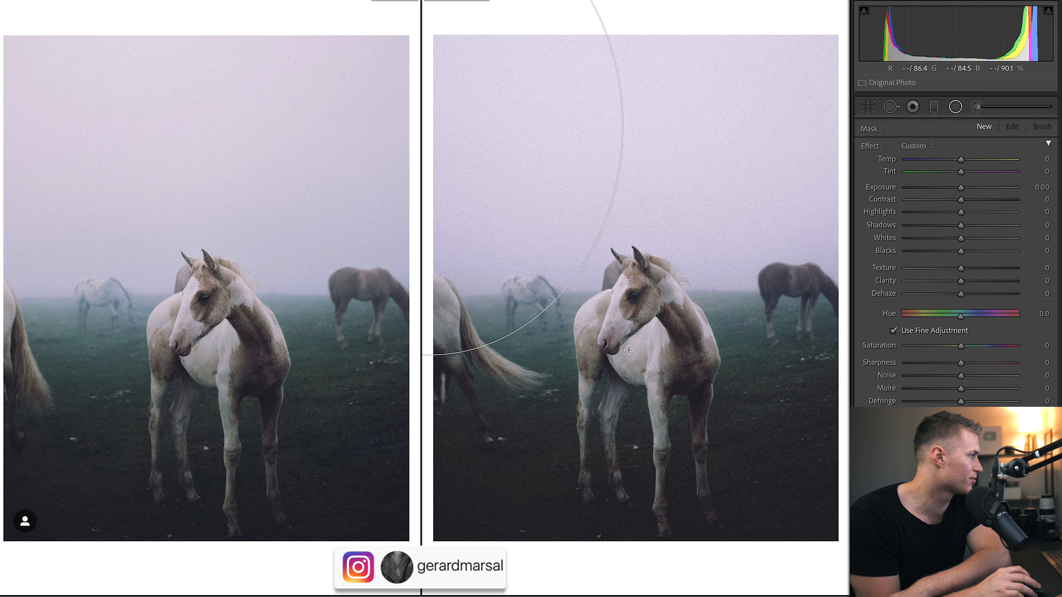
pyautogui.moveTo(629, 350); pyautogui.dragTo(674, 352)
pyautogui.moveTo(962, 188); pyautogui.dragTo(962, 193)
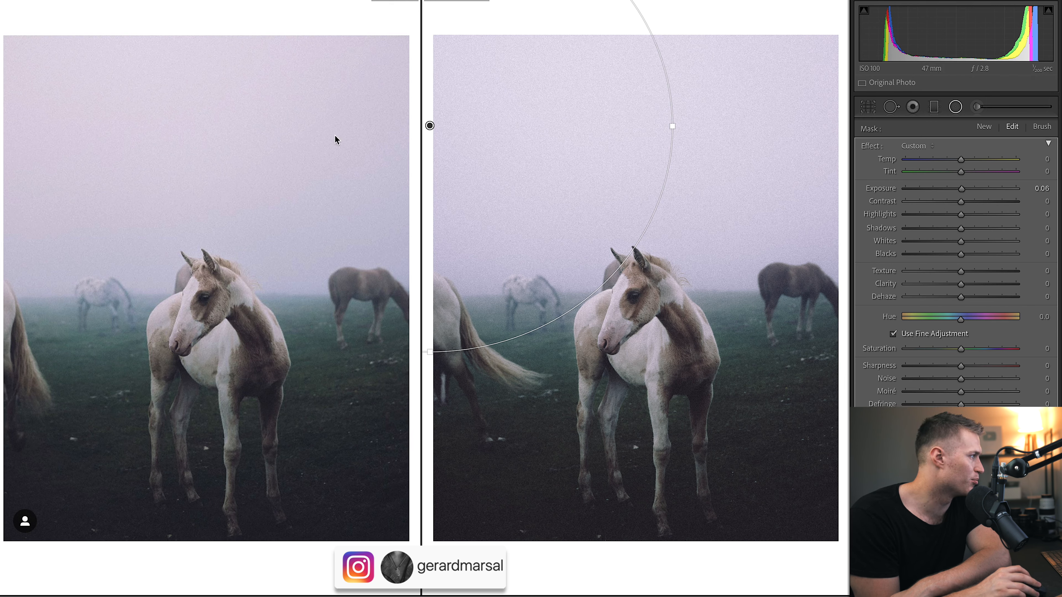
pyautogui.hotkey('shift', 'm')
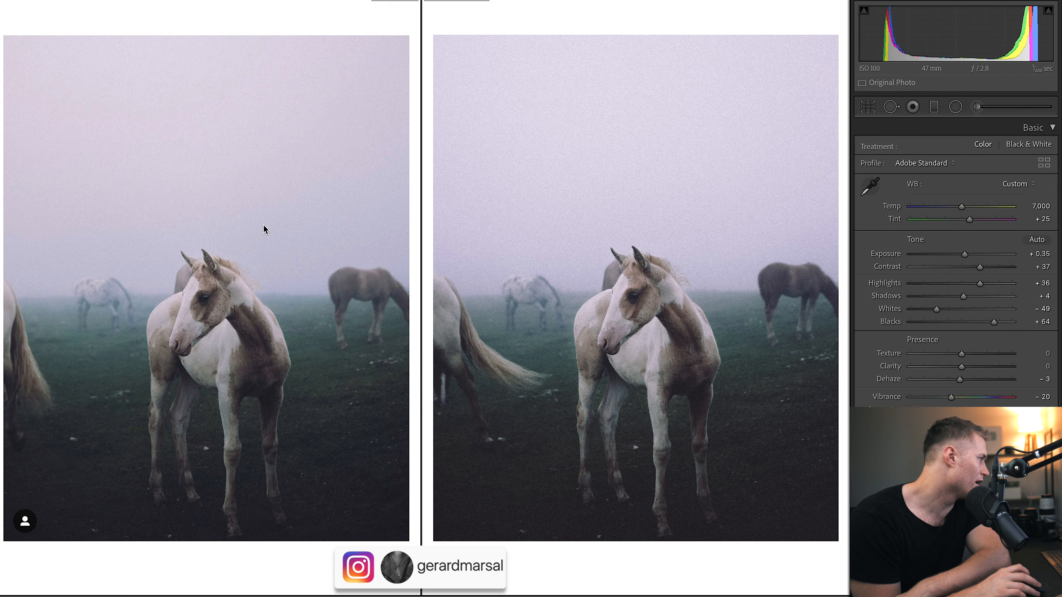
# Check the finished edit against the original by resetting the photo and restoring the edit
pyautogui.press('super+shift+r')
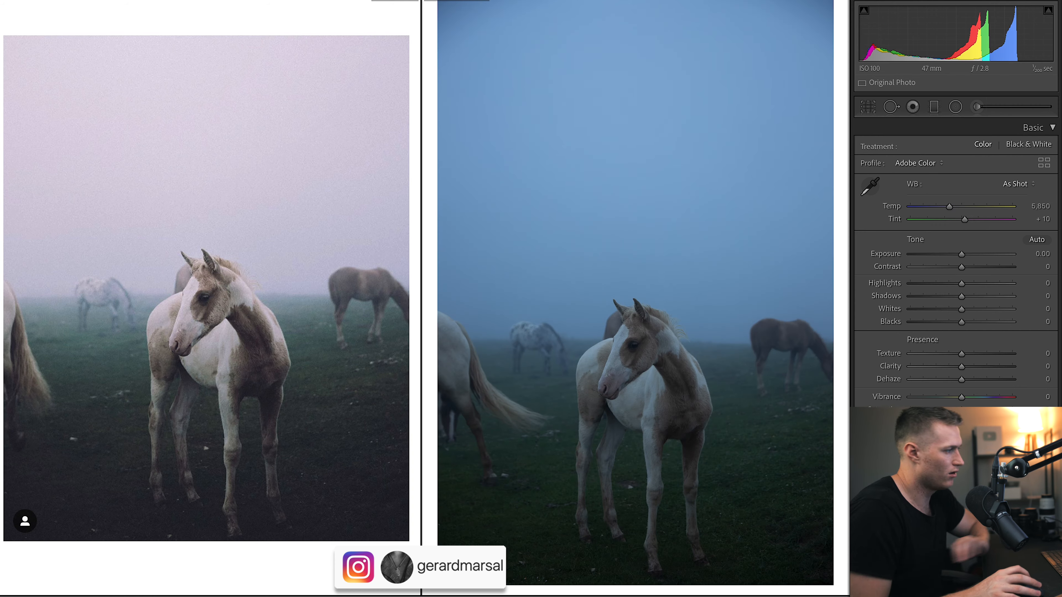
pyautogui.press('super+z')
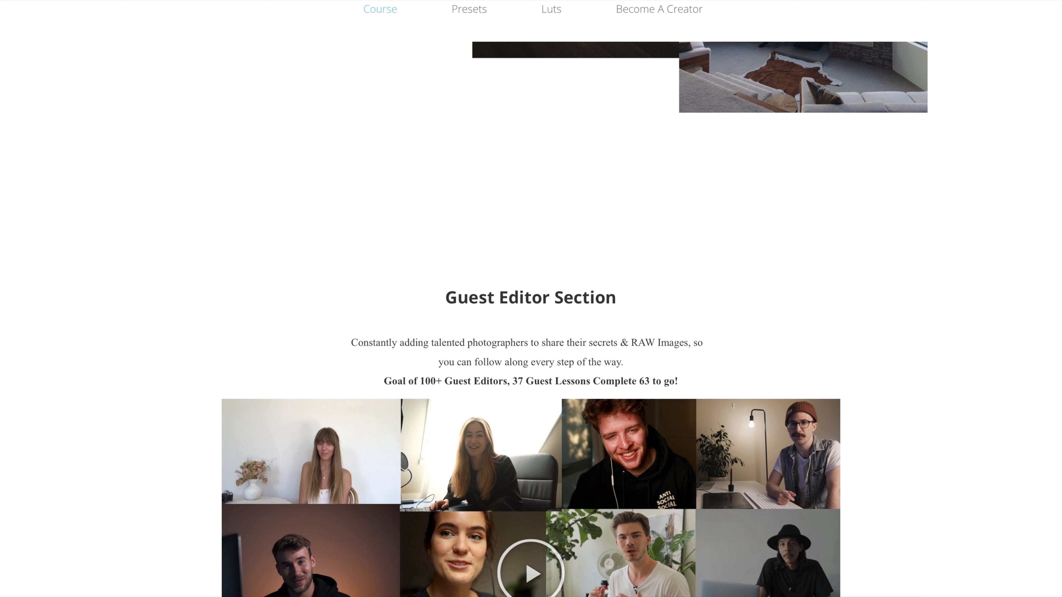
pyautogui.scroll(-15, 531, 299)
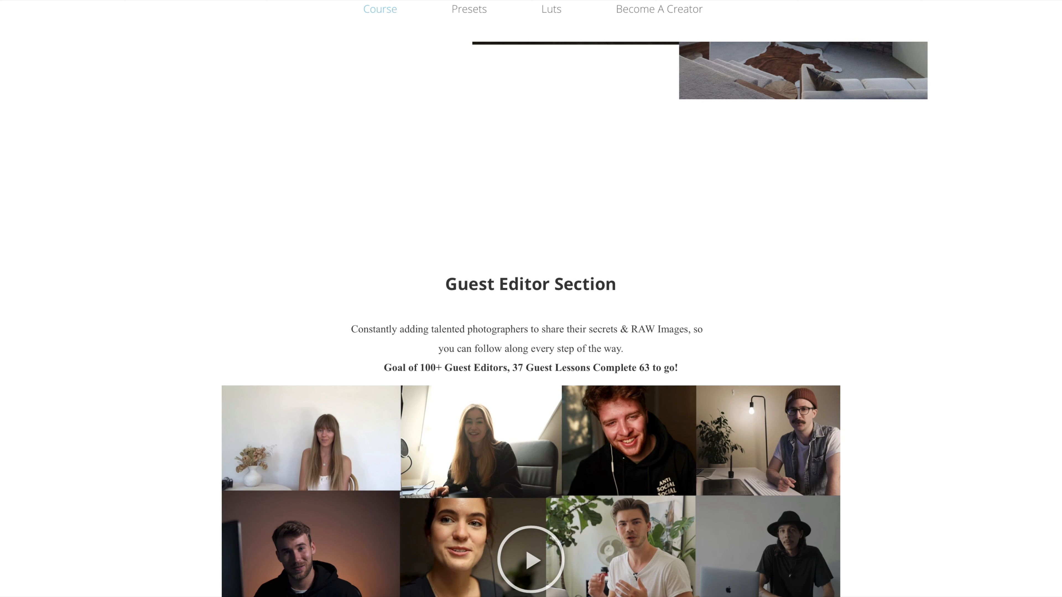
pyautogui.scroll(-15, 531, 298)
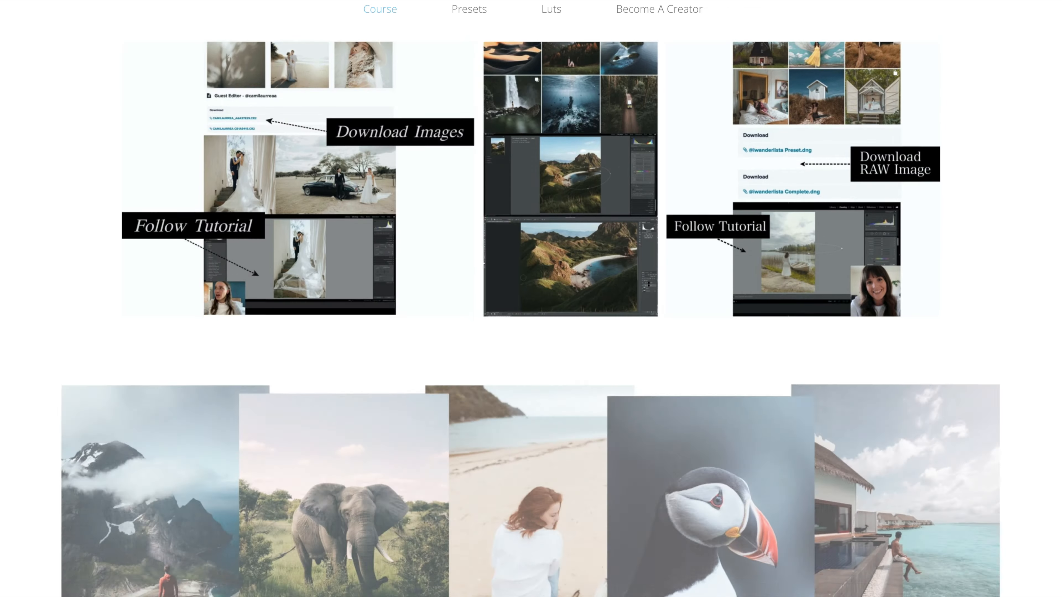